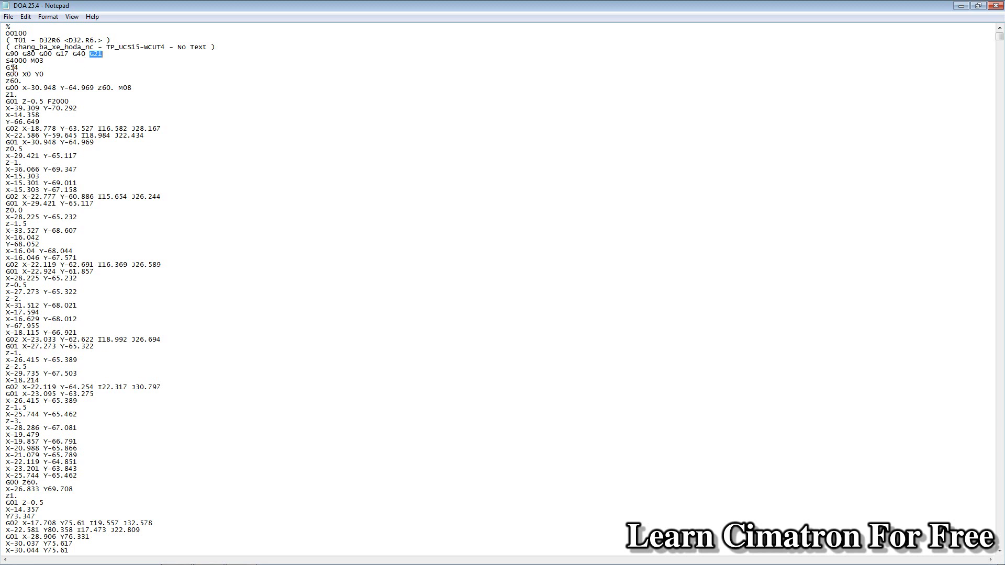
Examine the G54 code near the start of the NC program and its closing lines, then close the file.
left_click_drag(11, 67, 19, 68)
left_click_drag(14, 68, 18, 68)
key("ctrl+End")
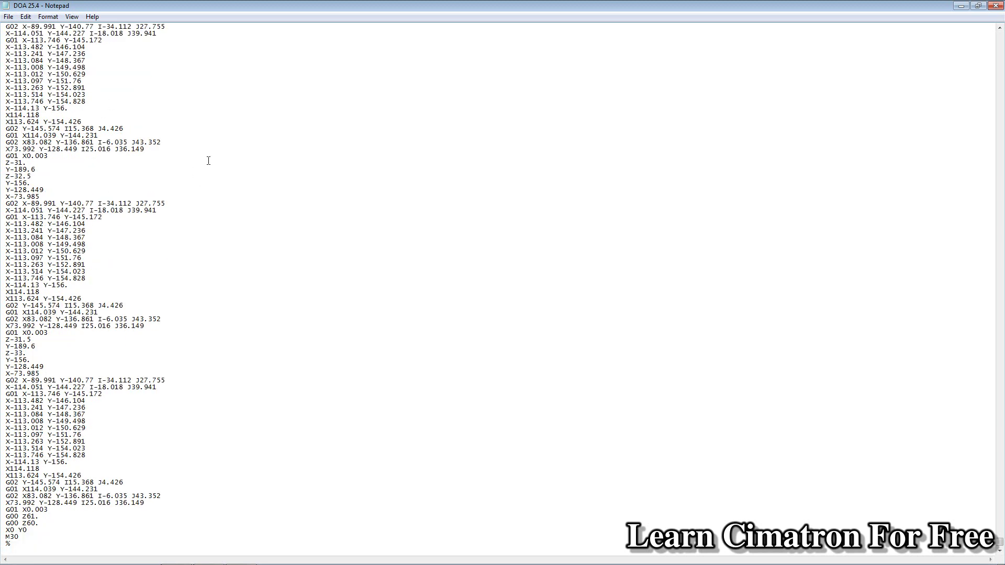
double_click(6, 531)
left_click(30, 531)
scroll(283, 284, "up", 18)
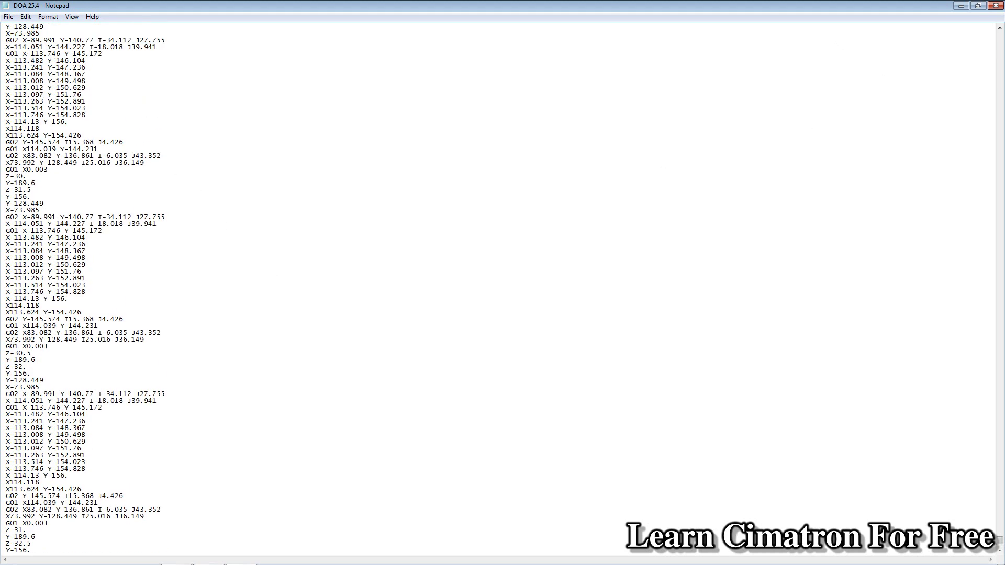
left_click(996, 6)
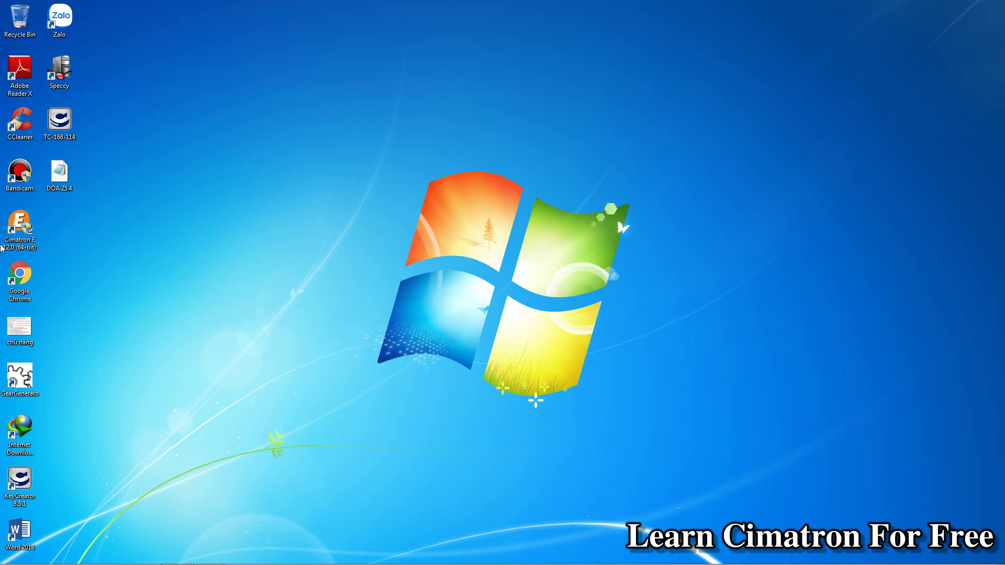
Open the file location of the Cimatron E 12.0 desktop shortcut from its properties.
right_click(18, 235)
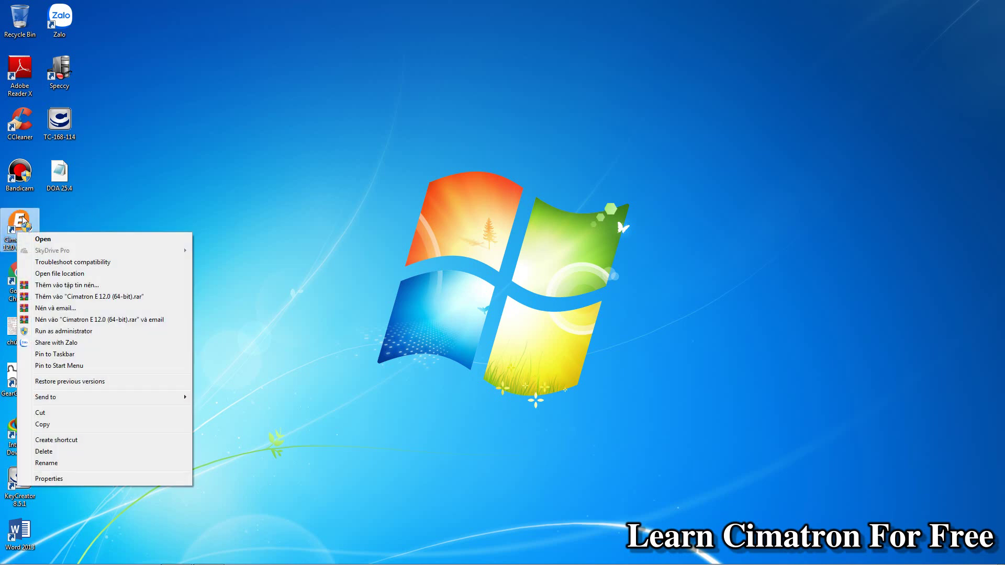
left_click(100, 209)
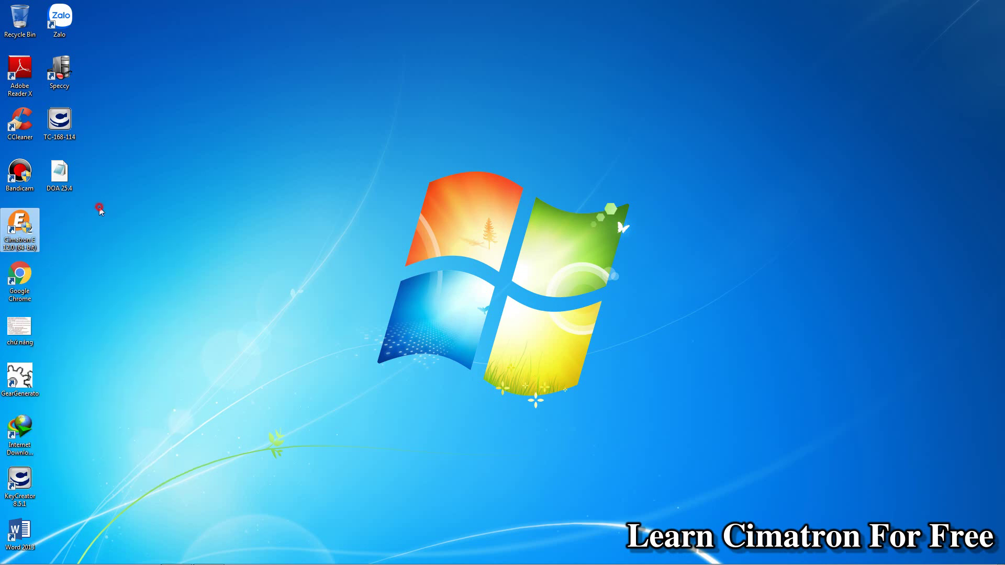
left_click(11, 229)
right_click(10, 229)
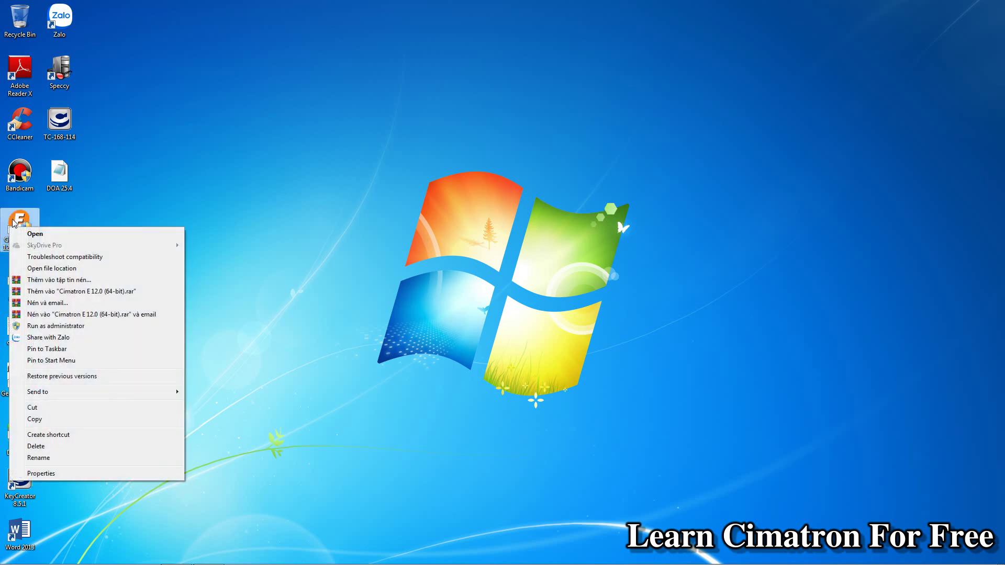
left_click(53, 472)
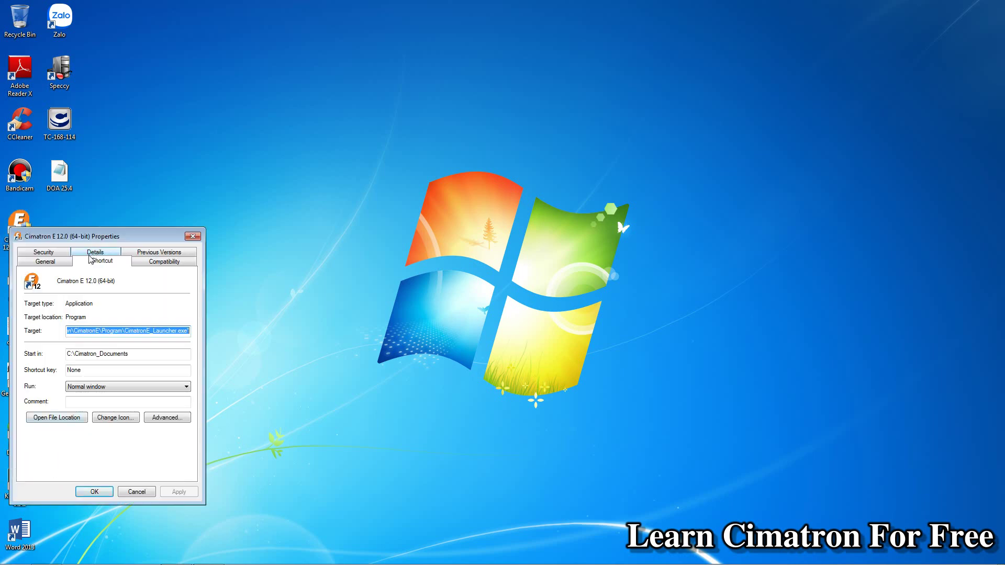
left_click(58, 419)
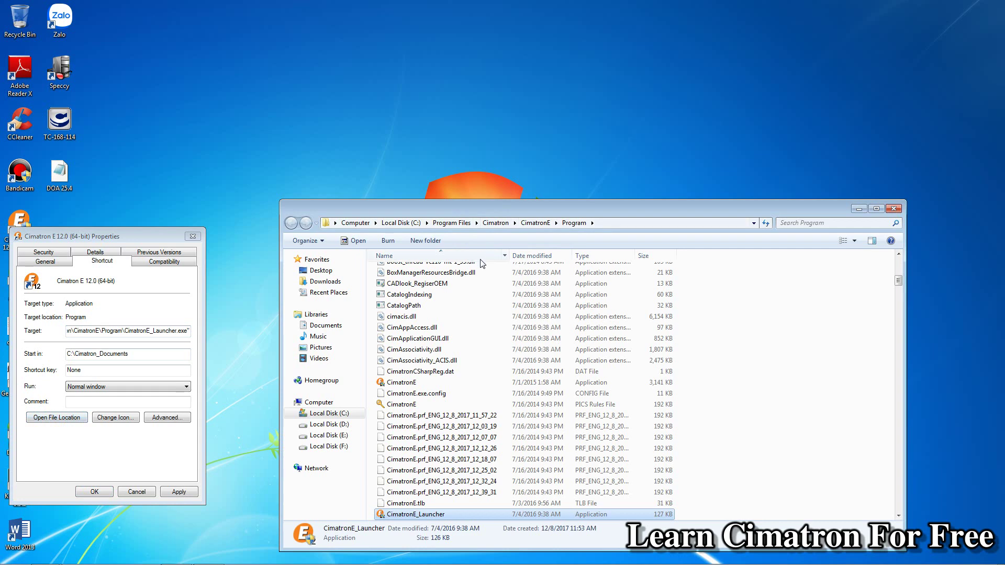
left_click_drag(533, 206, 517, 84)
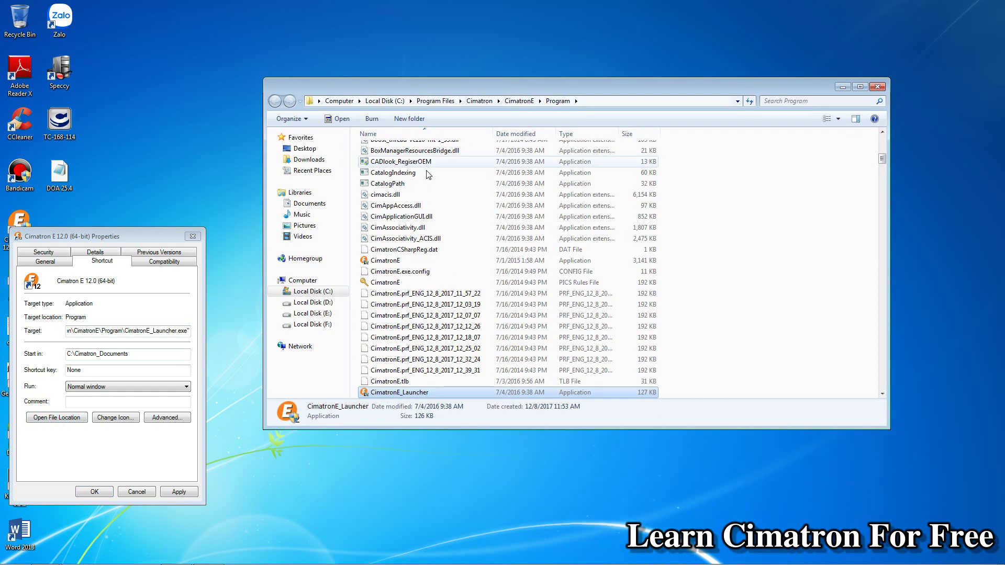
Go to the IT\var\post folder inside the Cimatron Program folder.
scroll(428, 184, "up", 8)
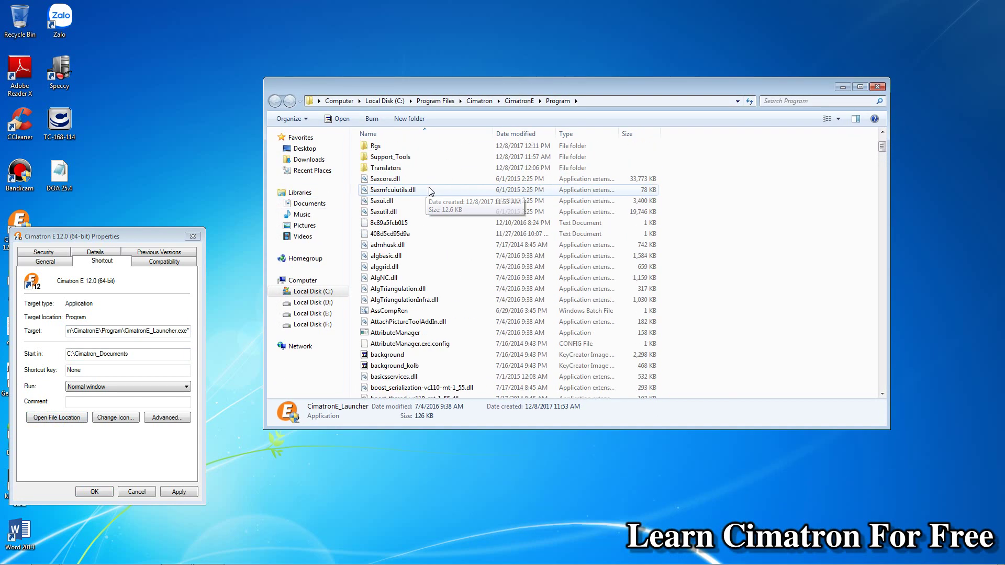
scroll(428, 187, "up", 4)
left_click(375, 184)
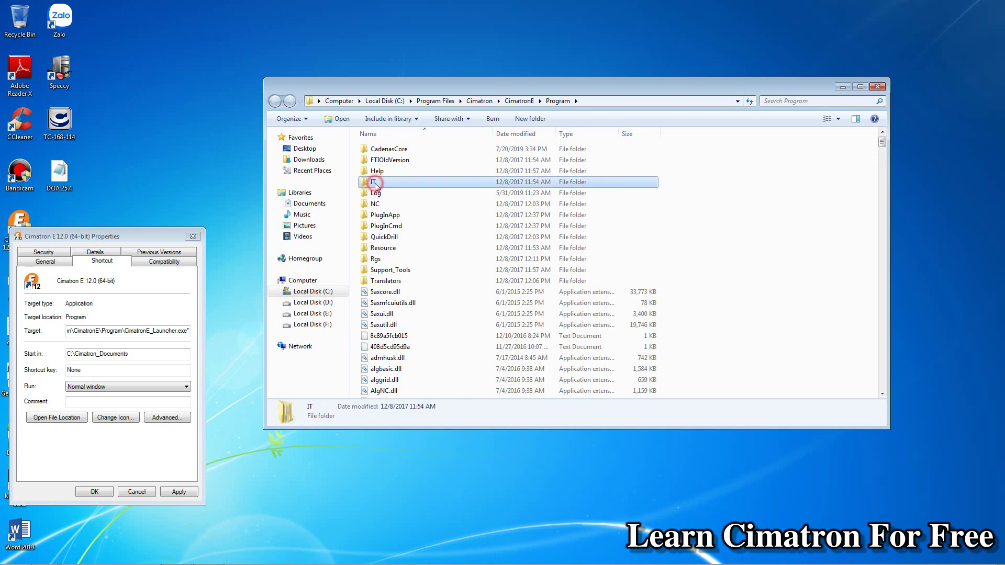
double_click(374, 184)
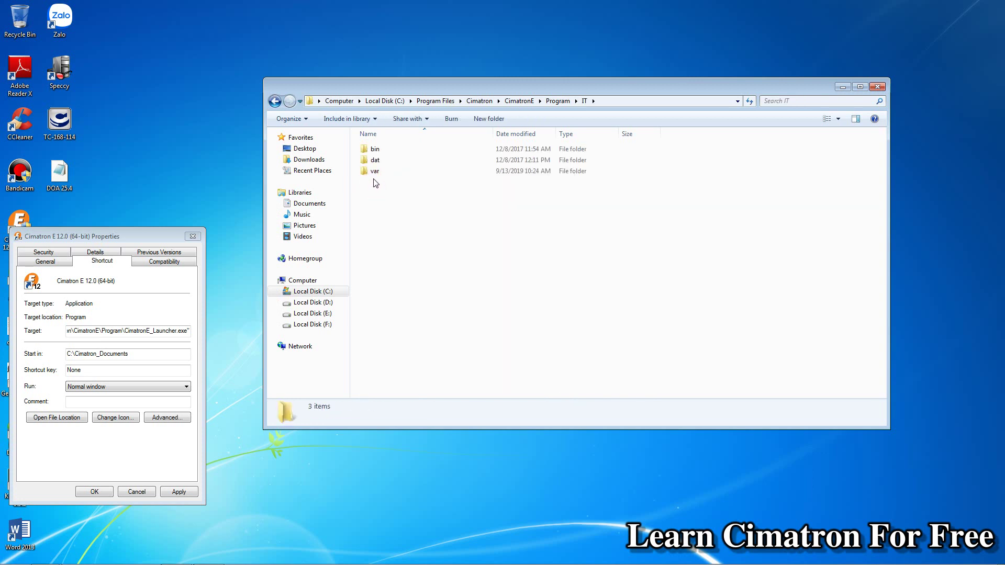
double_click(375, 172)
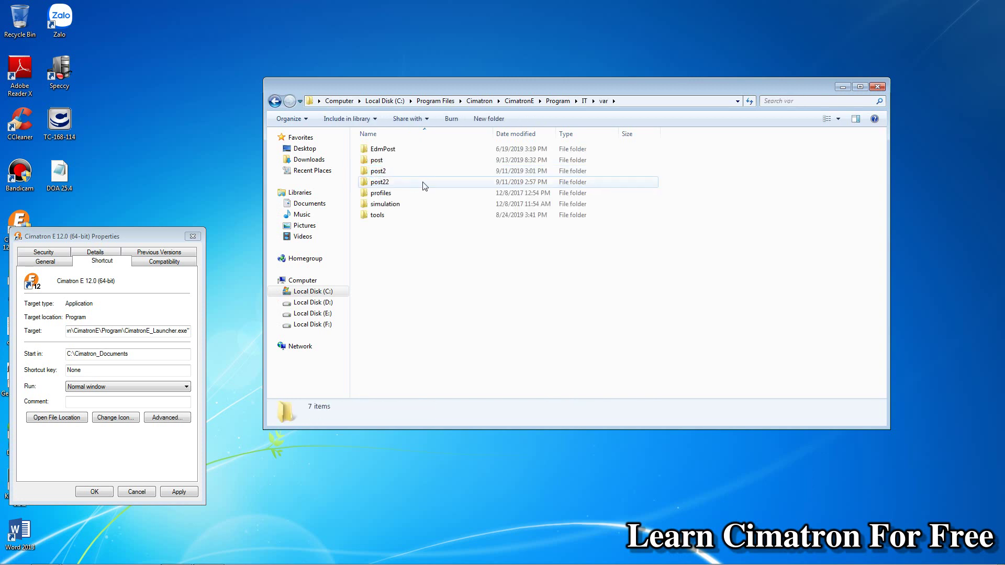
double_click(378, 161)
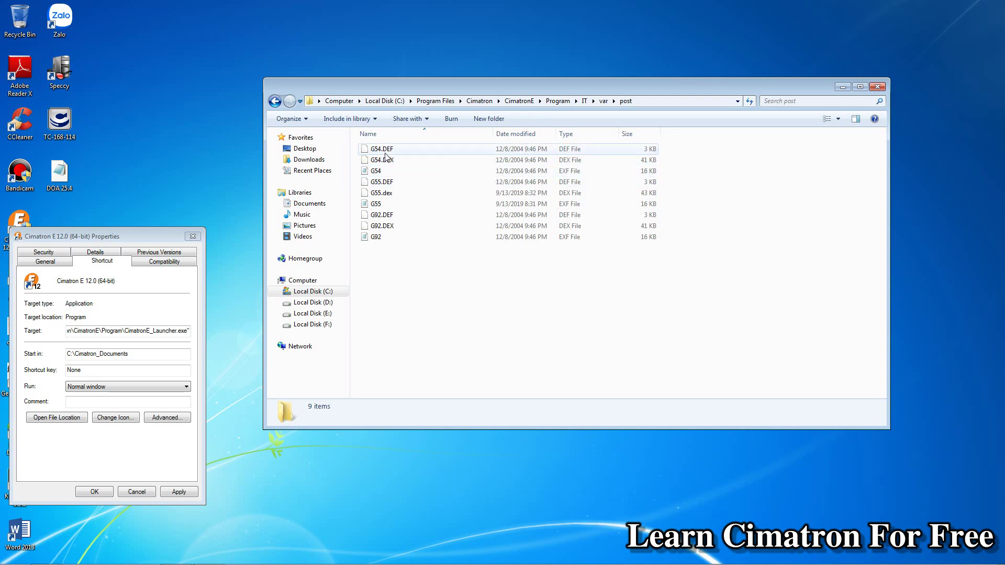
Copy the three G54 post files: G54.DEF, G54.DEX and the G54 EXF file.
left_click(386, 156)
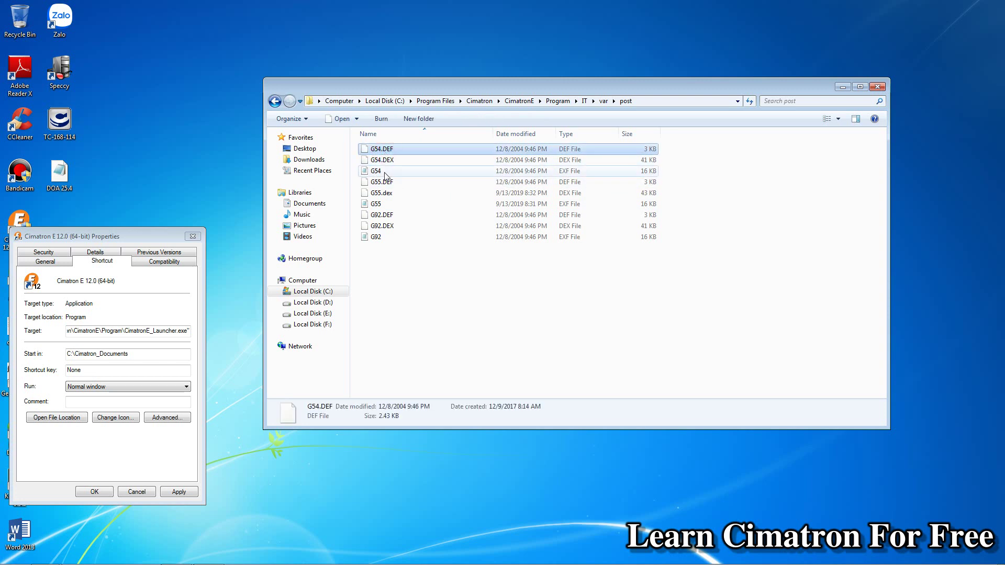
left_click(380, 173, "shift")
right_click(380, 174)
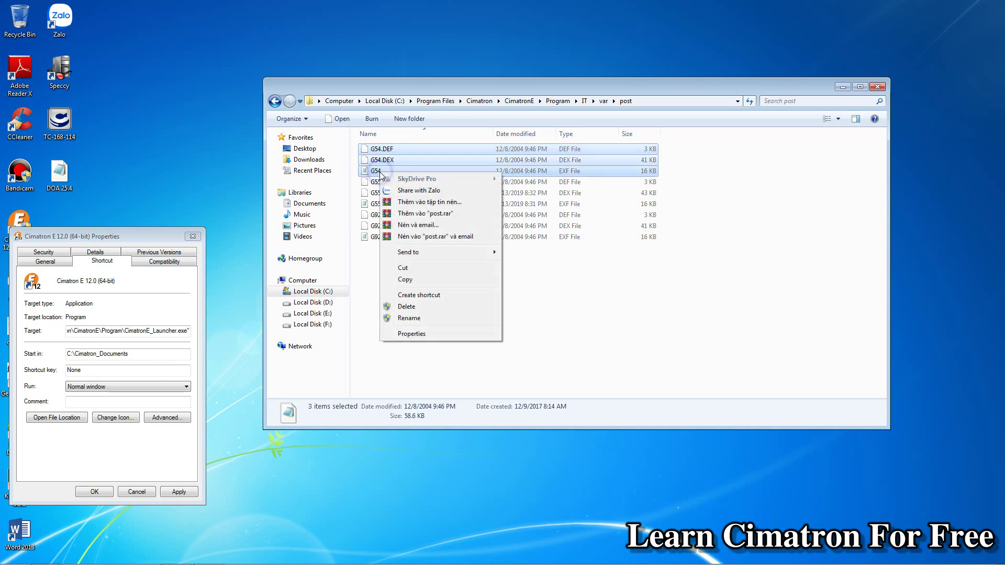
left_click(412, 282)
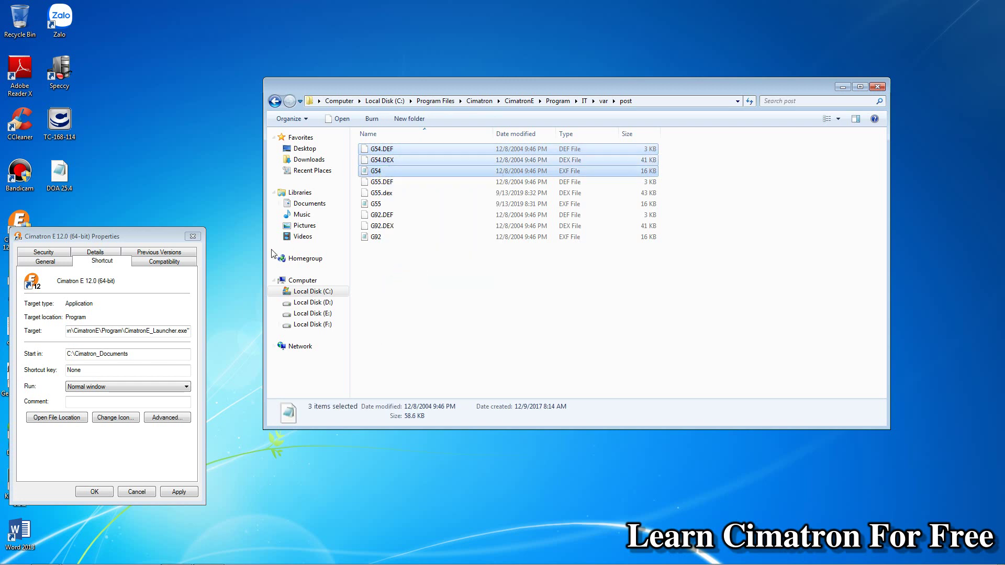
Create a new folder named G56 in the root of Local Disk (C:).
left_click(313, 291)
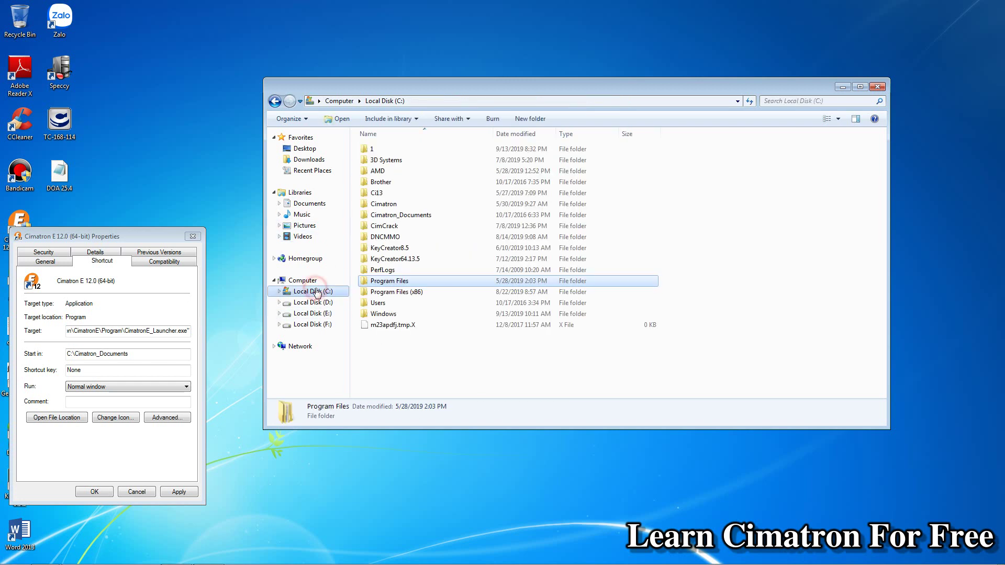
right_click(385, 360)
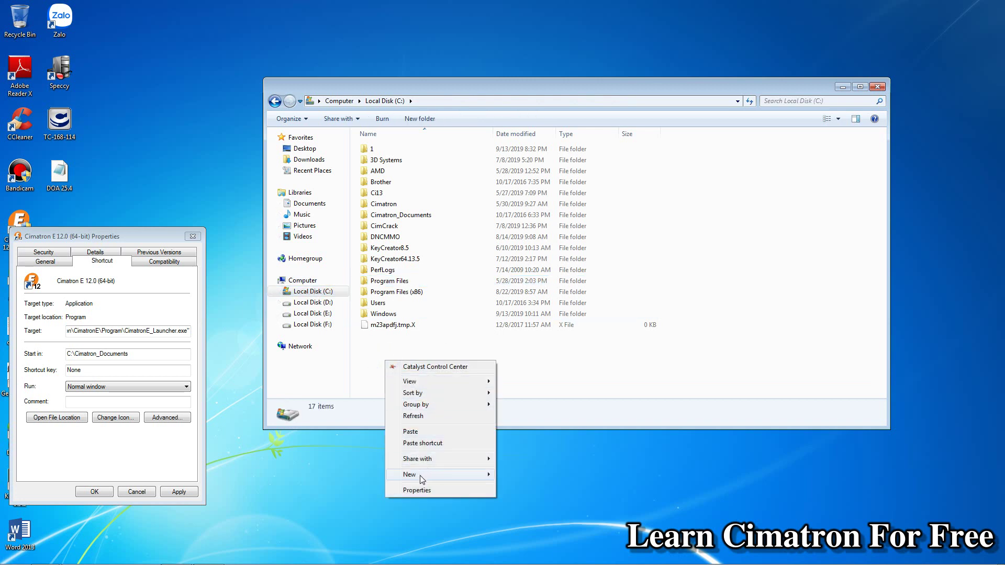
mouse_move(432, 476)
left_click(507, 475)
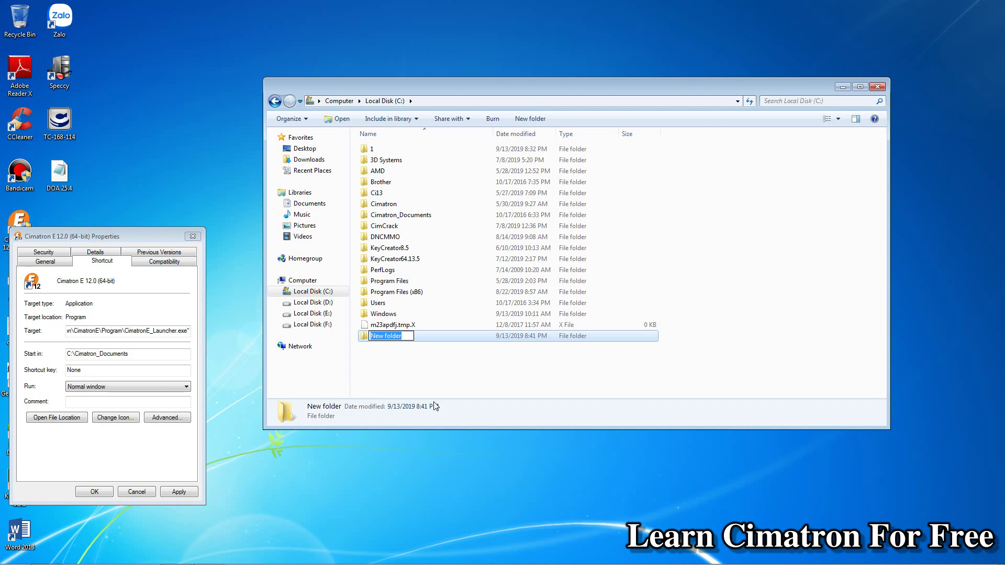
type("G56")
key("Return")
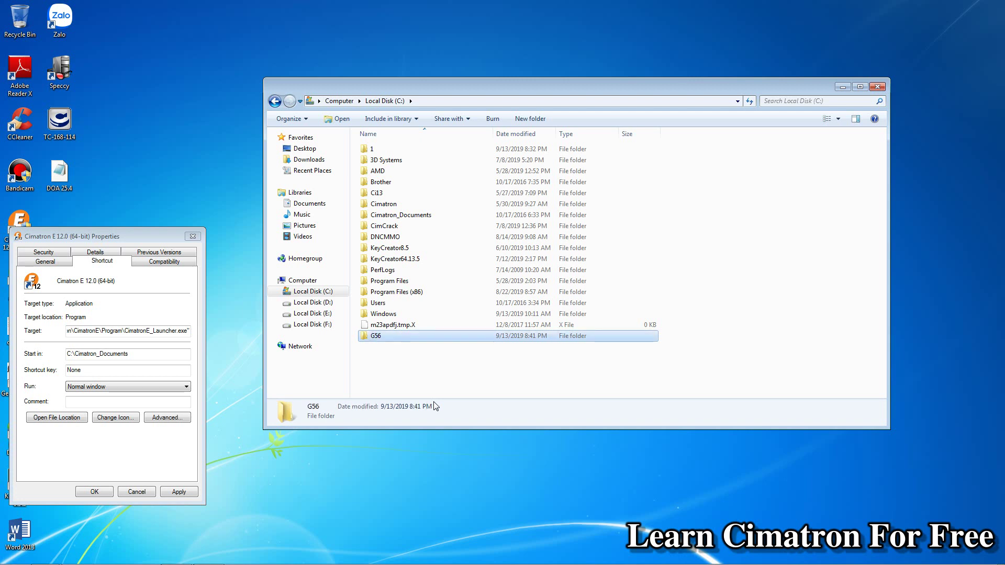
Paste the copied G54 post files into the new G56 folder.
double_click(403, 338)
right_click(426, 208)
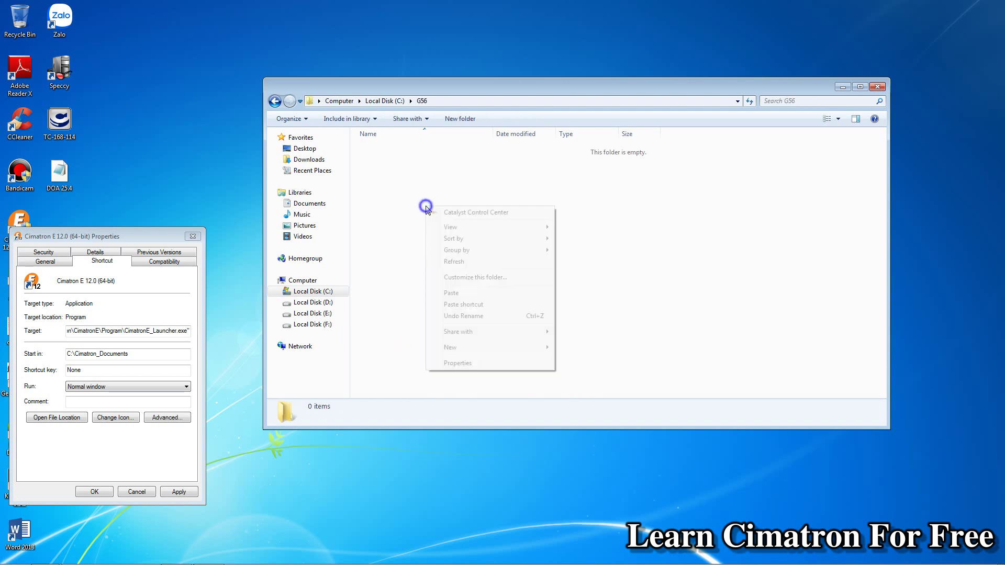
left_click(451, 294)
left_click(440, 266)
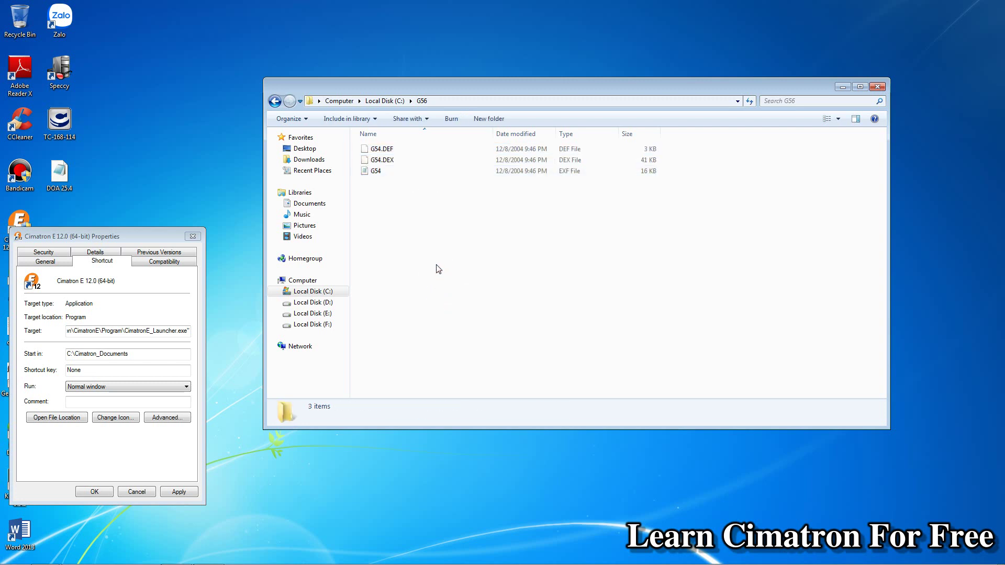
Rename the G54.DEF file in the G56 folder as G56.DEF.
left_click(378, 151)
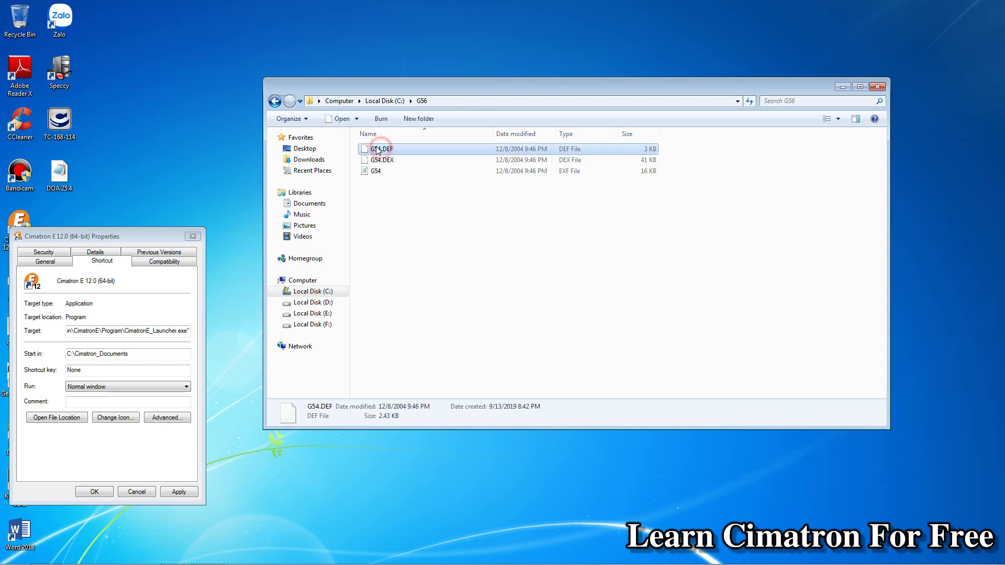
left_click(378, 149)
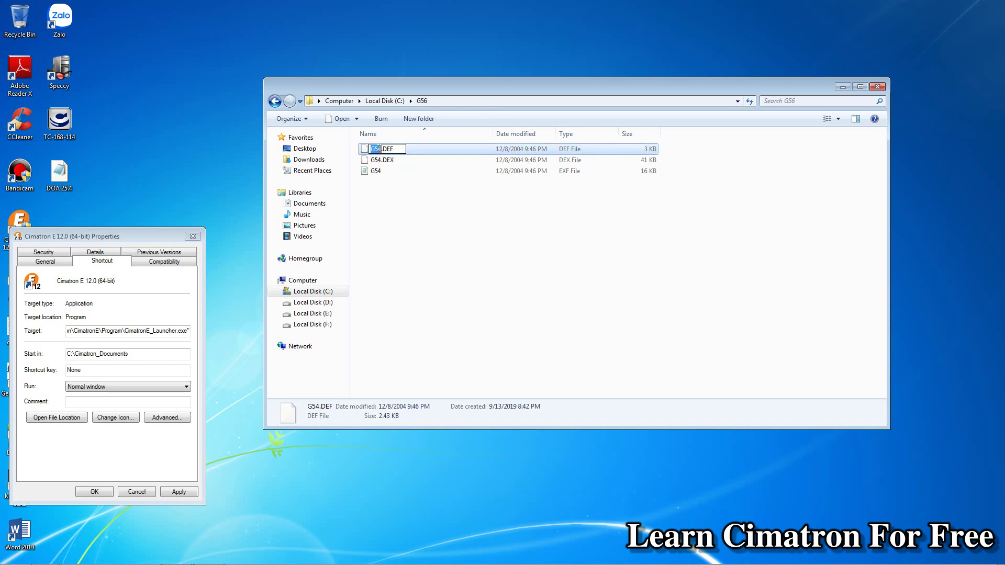
double_click(379, 148)
left_click(379, 149)
key("BackSpace")
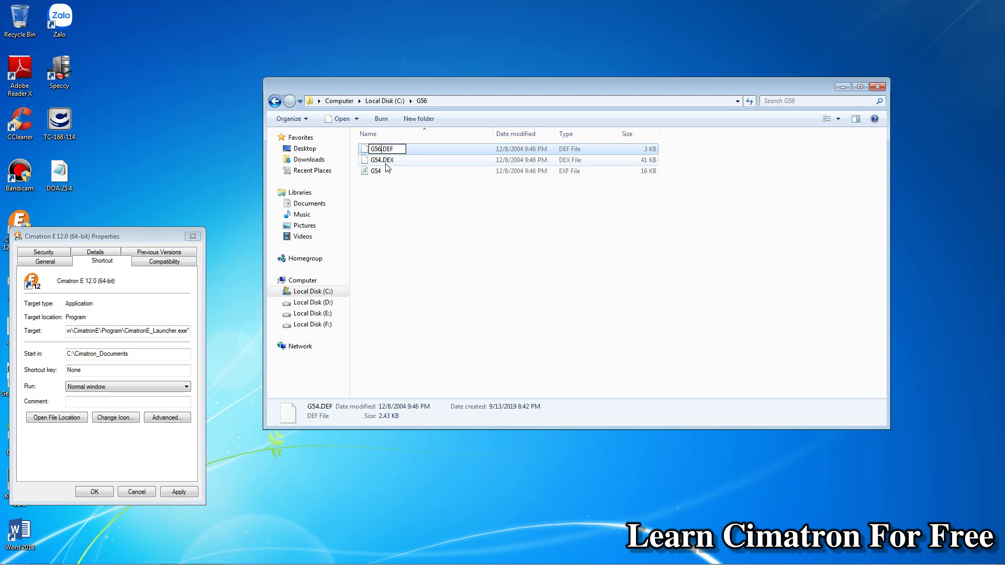
left_click(387, 165)
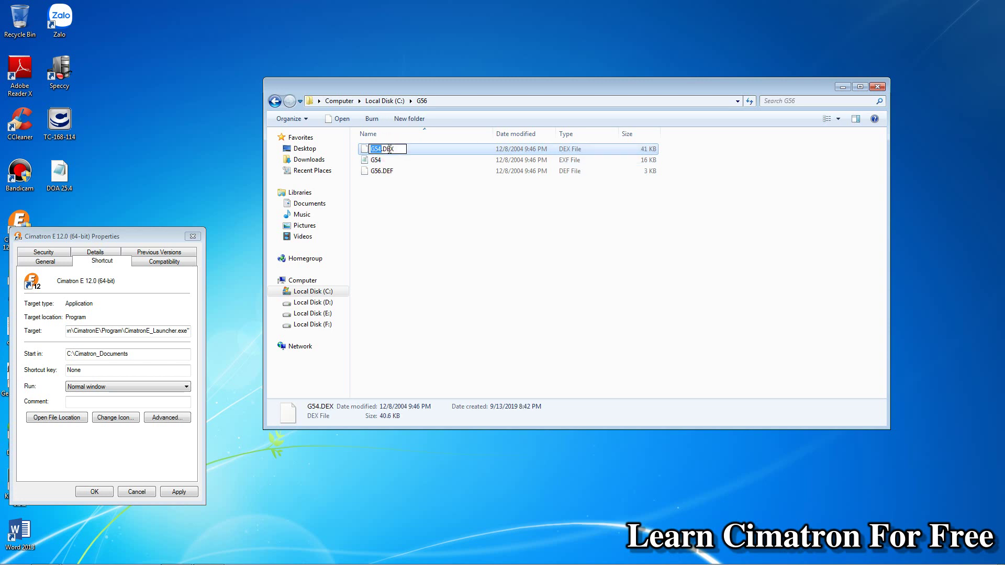
Delete the G54.DEX file from the G56 folder, moving it to the Recycle Bin.
left_click(363, 150)
right_click(363, 151)
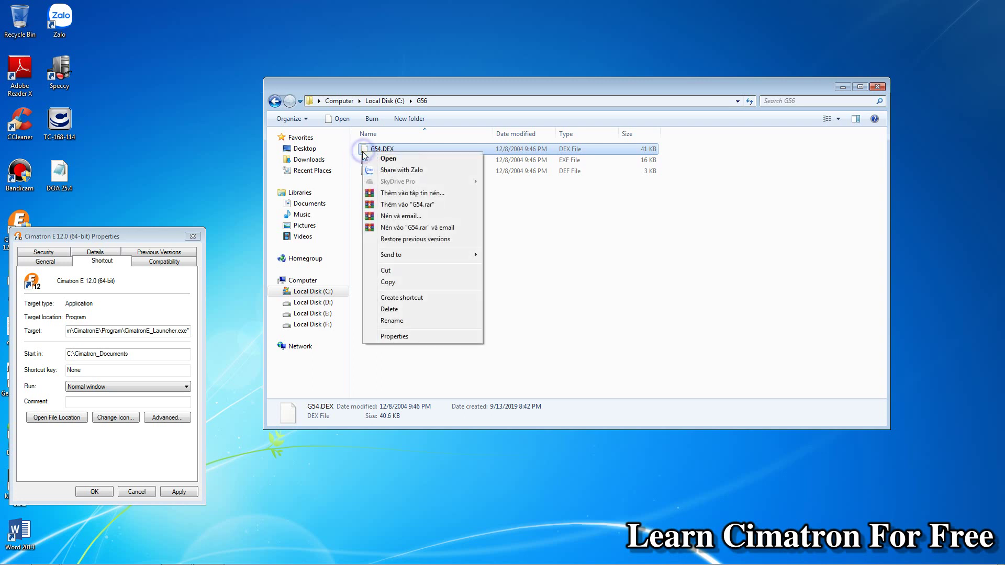
left_click(390, 308)
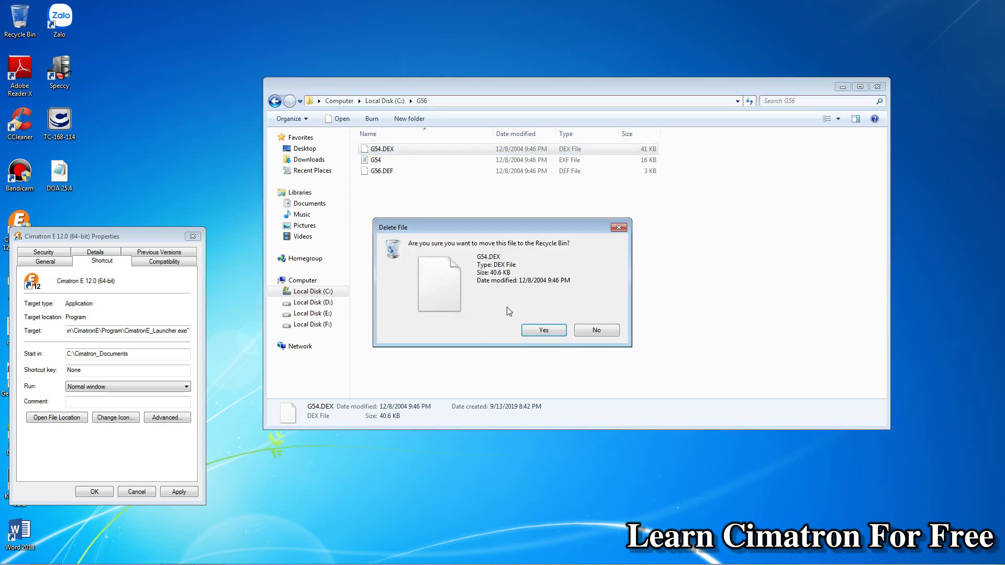
left_click(536, 331)
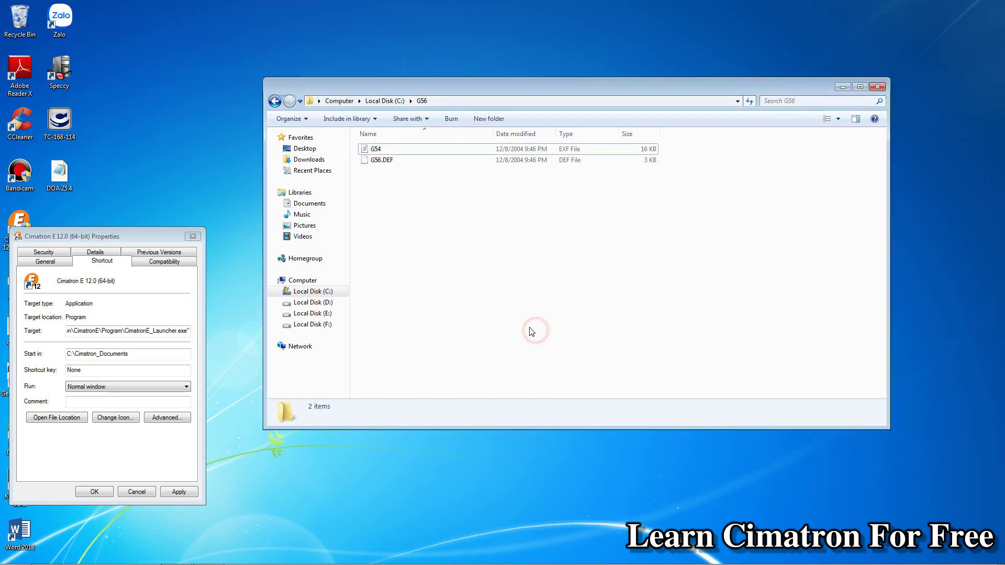
Rename the remaining G54 EXF file in the G56 folder as G56.
left_click(378, 150)
left_click(378, 150)
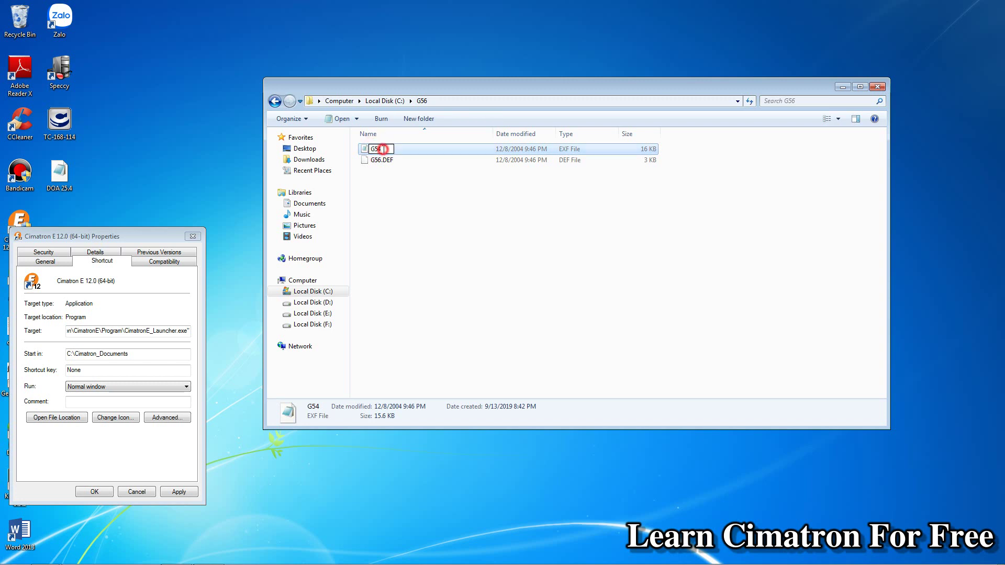
left_click(384, 150)
key("BackSpace")
type("6")
left_click(412, 206)
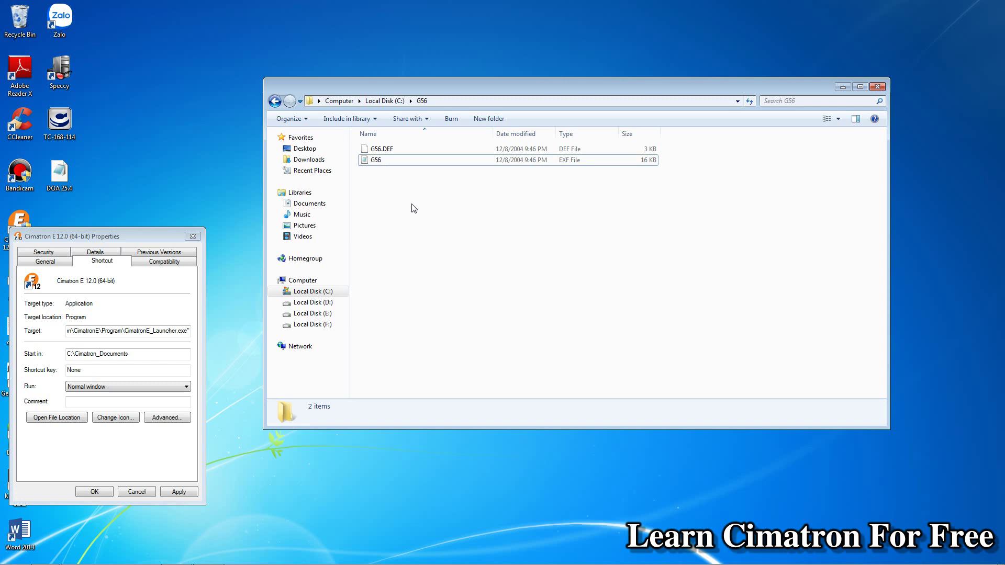
Close the Cimatron shortcut properties and open the Cimatron E 12.0 Control Panel (64-bit).
left_click(192, 235)
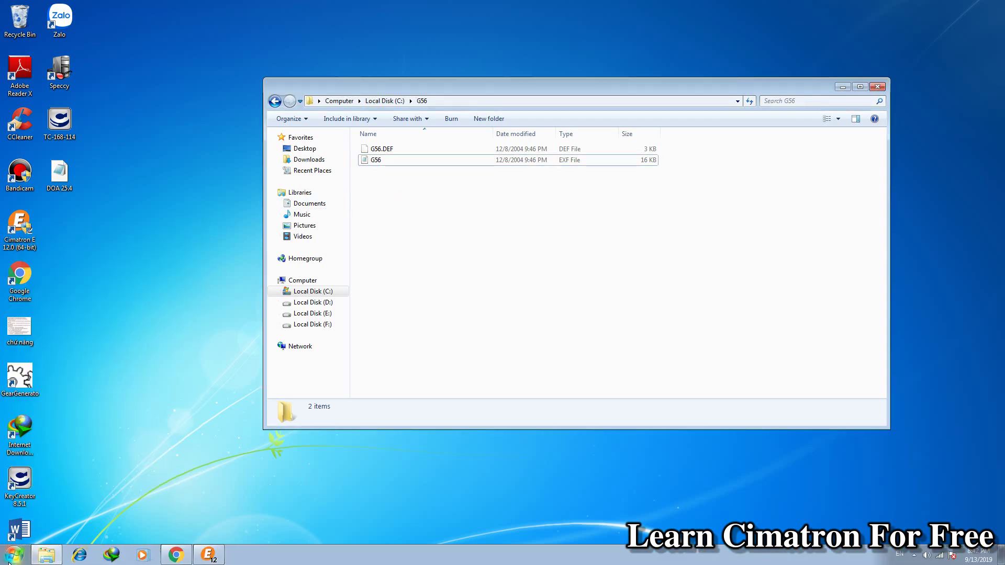
left_click(13, 560)
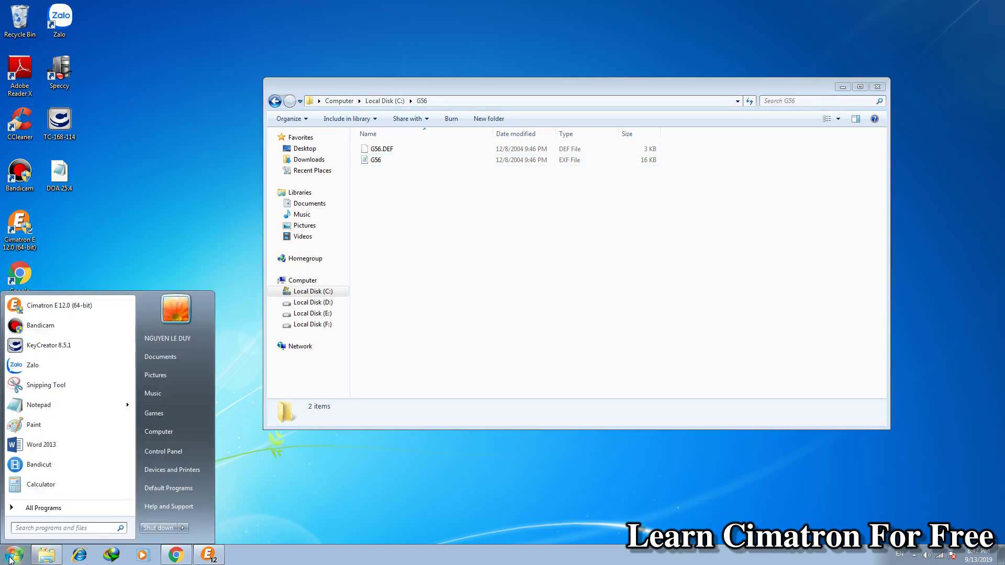
left_click(29, 509)
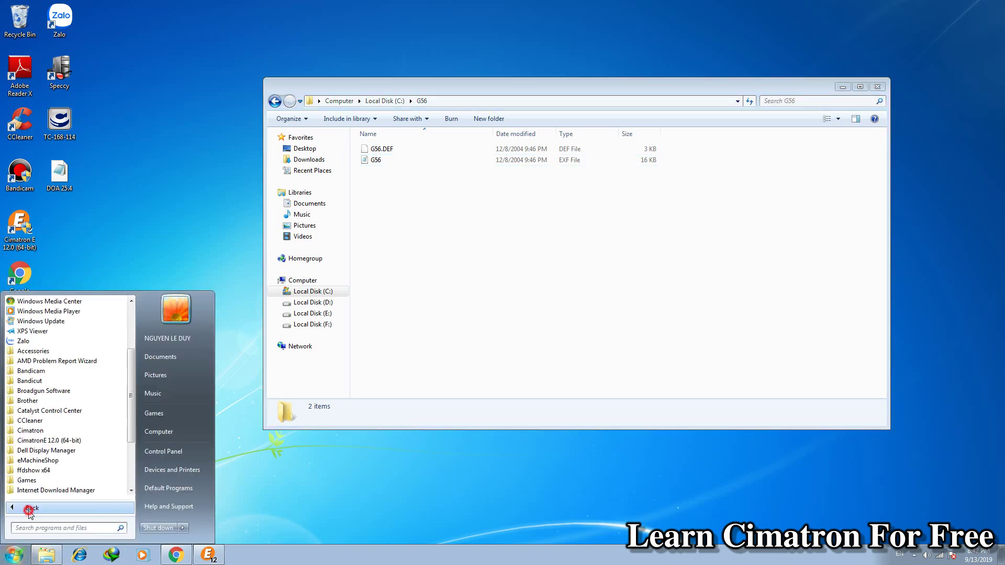
left_click(29, 509)
left_click(29, 509)
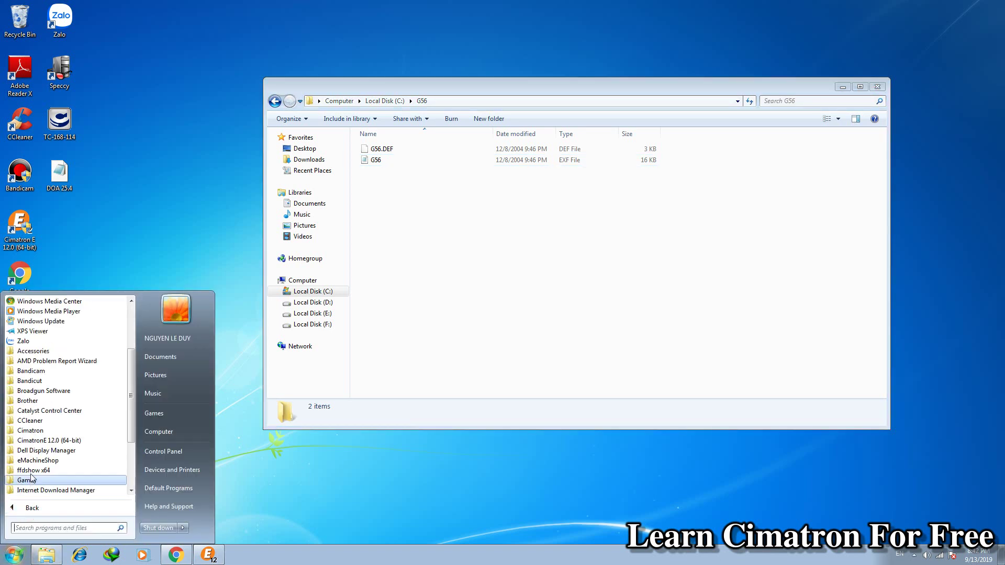
left_click(48, 443)
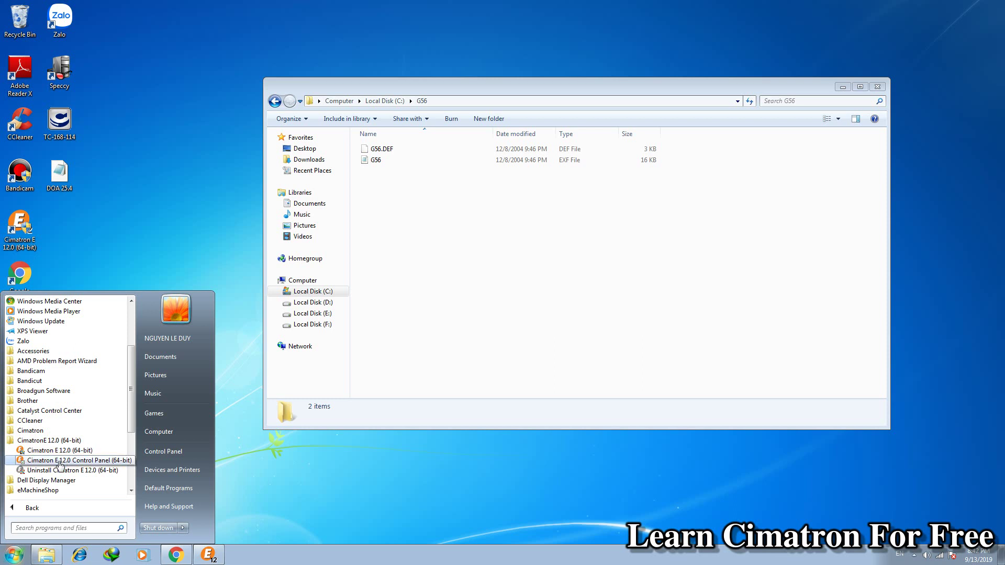
left_click(58, 461)
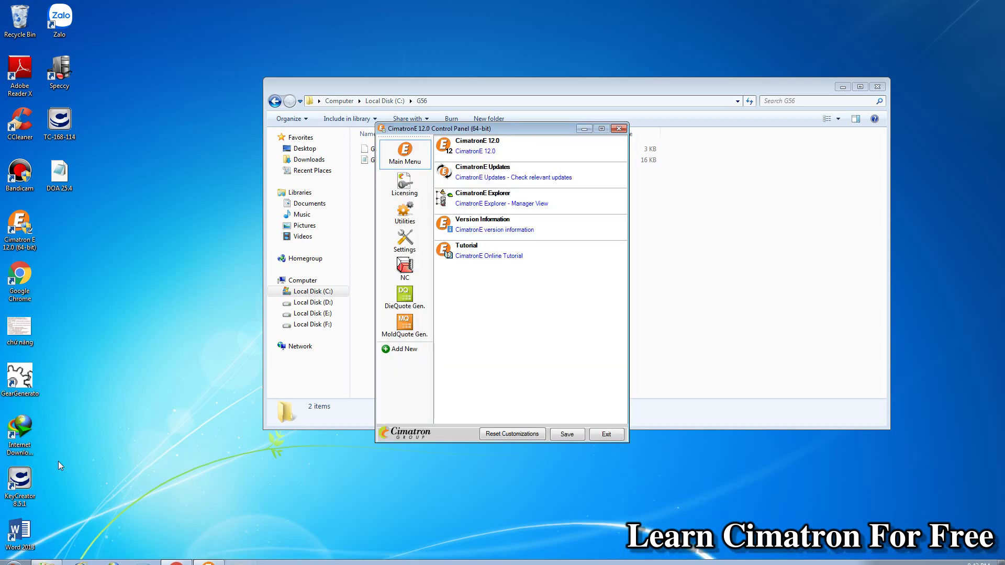
Launch the GPP compiler for .exf files from the NC tools and move its console window aside.
left_click(404, 271)
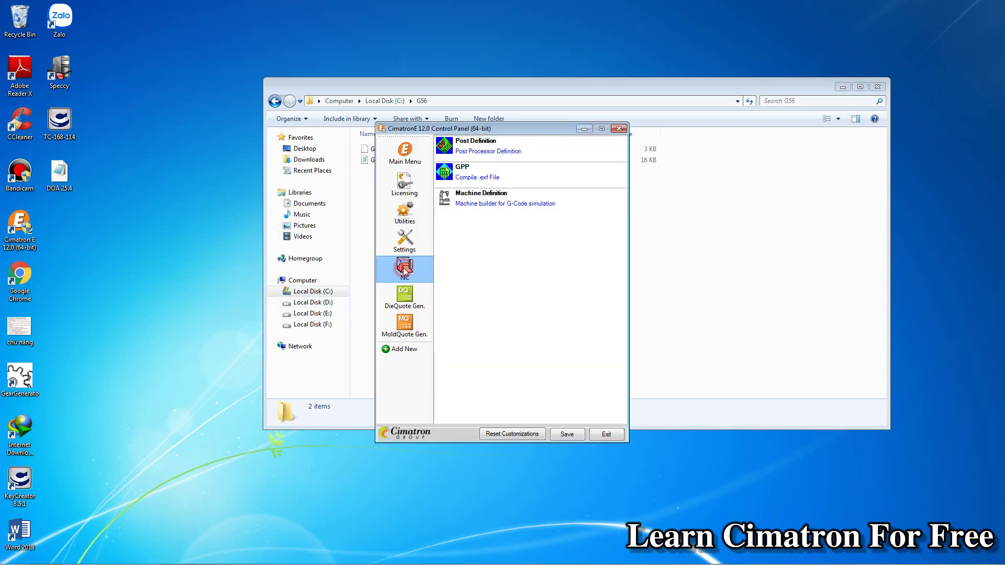
left_click(448, 175)
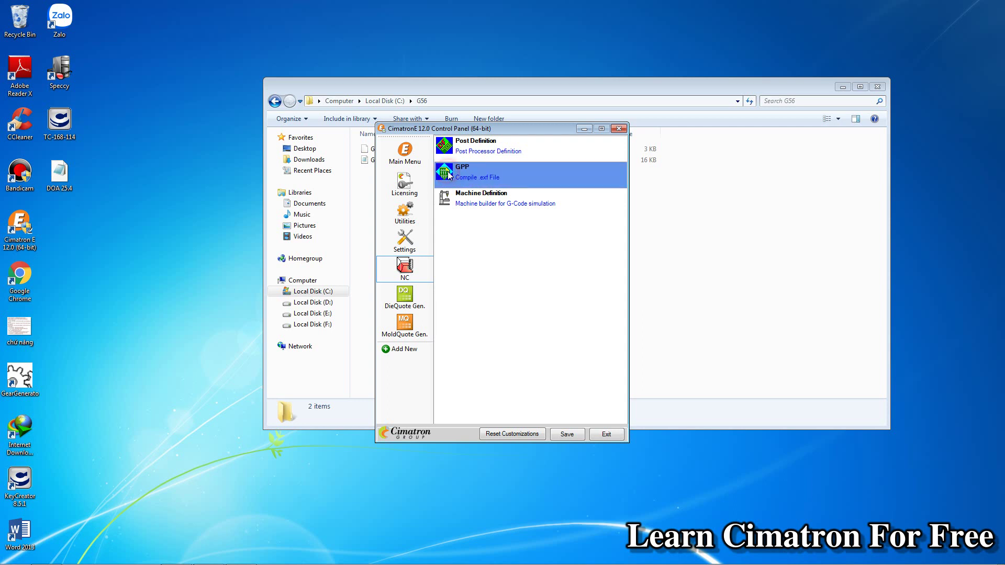
double_click(448, 175)
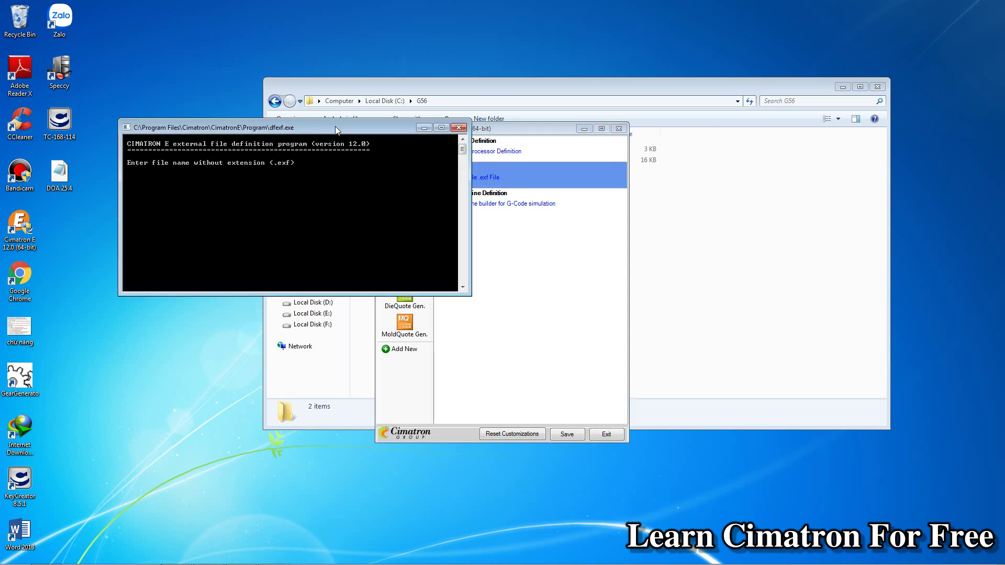
left_click_drag(352, 121, 150, 15)
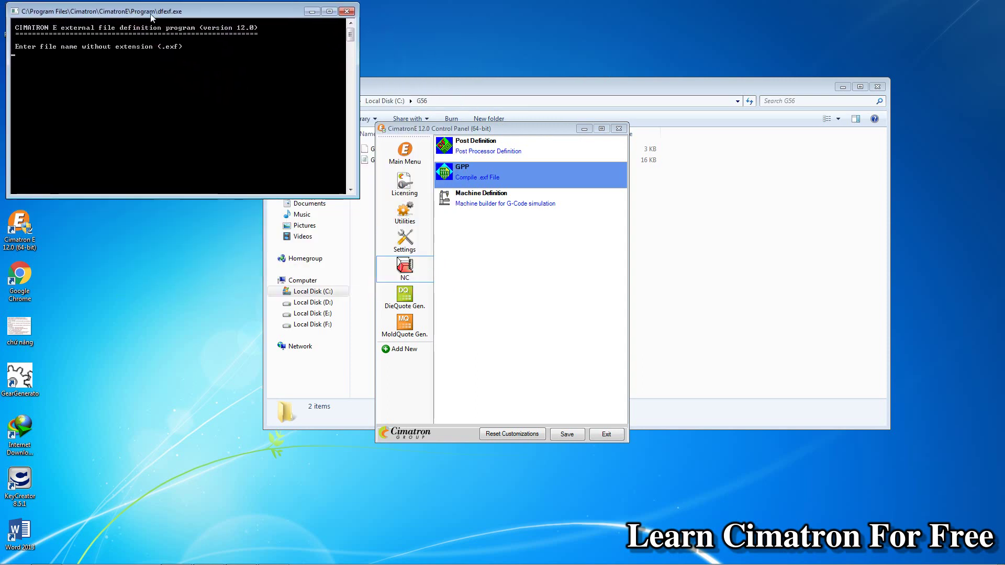
Close the Cimatron Control Panel and move the G56 folder window clear of the compiler console.
left_click(619, 128)
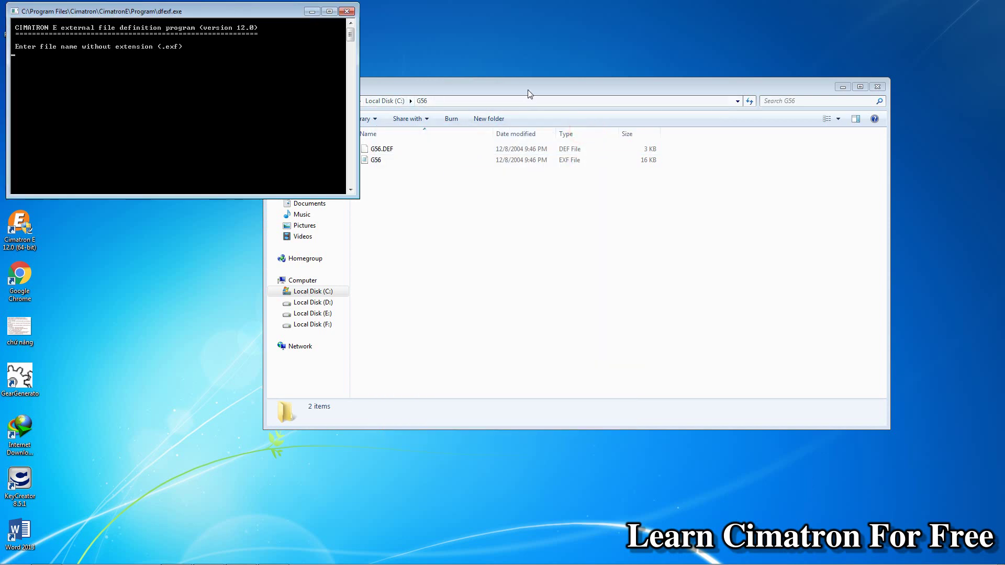
left_click_drag(529, 90, 632, 141)
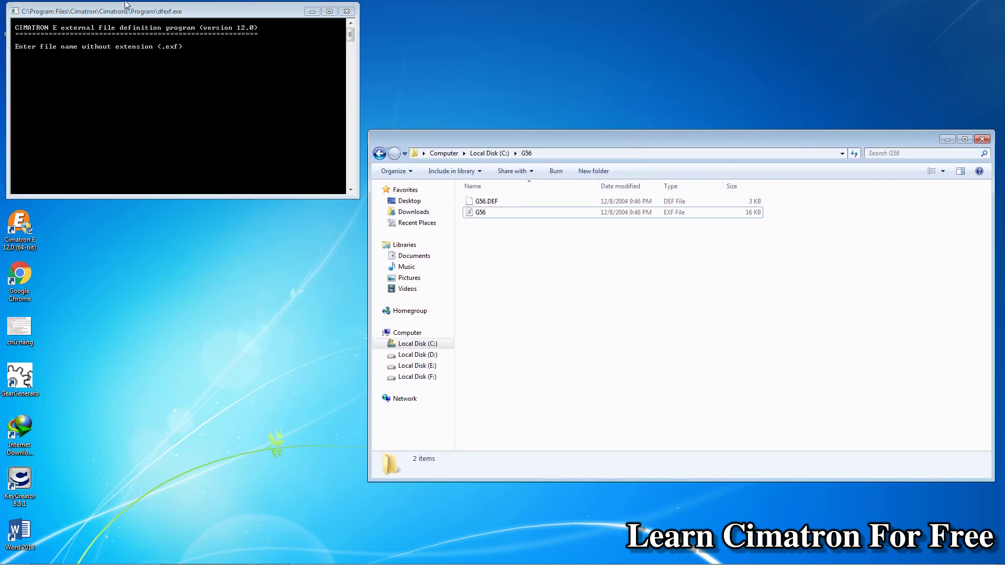
left_click(58, 67)
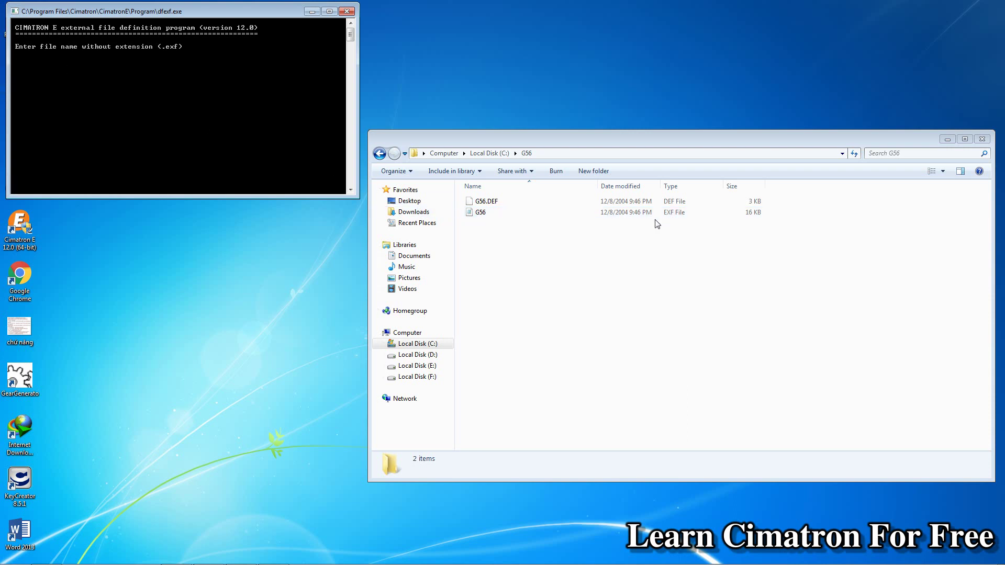
Open the G56 EXF file in Notepad, find G21 and delete it from the TOOL CHANGE: FIRST output line.
double_click(482, 213)
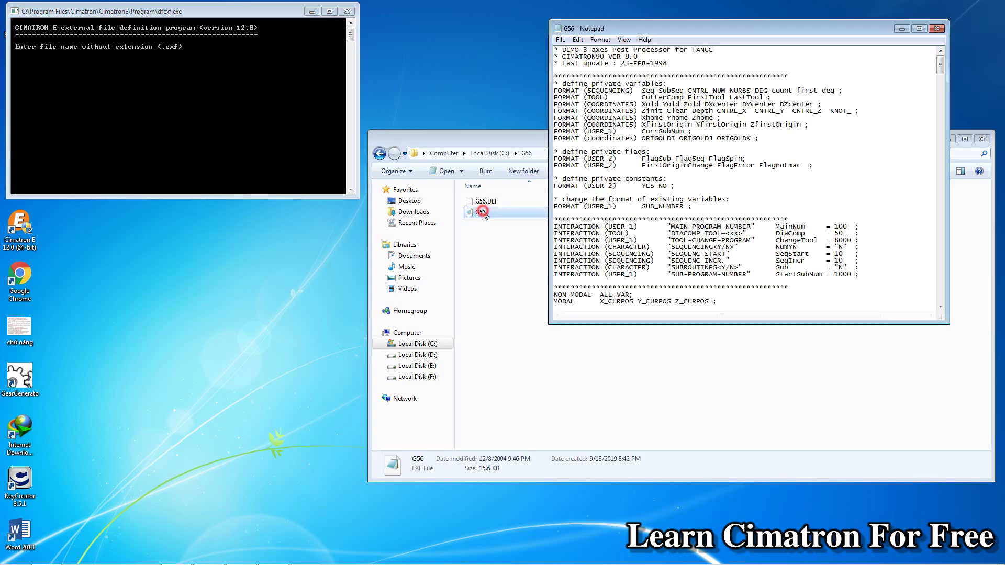
double_click(790, 35)
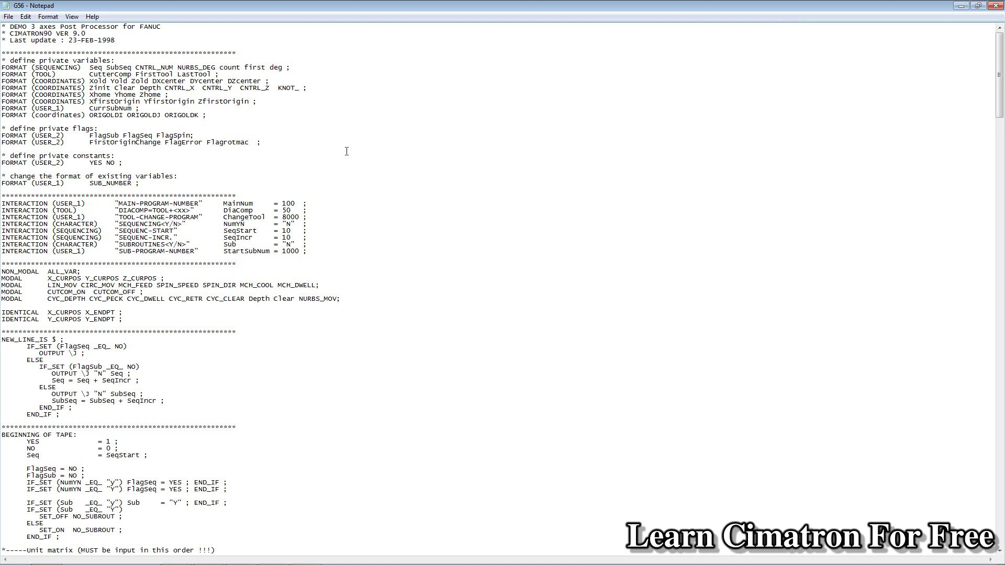
key("ctrl+f")
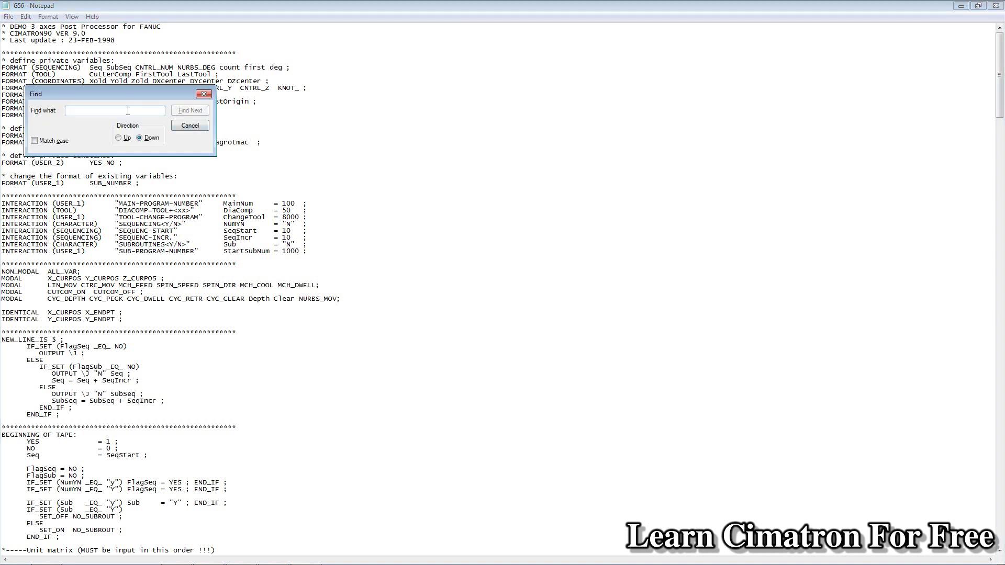
type("G21")
left_click(190, 111)
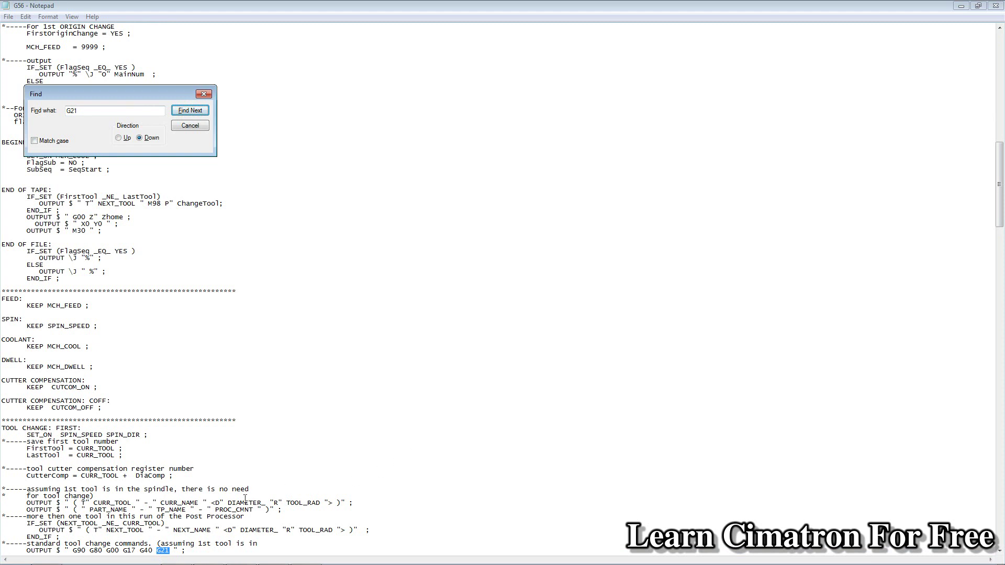
left_click(169, 553)
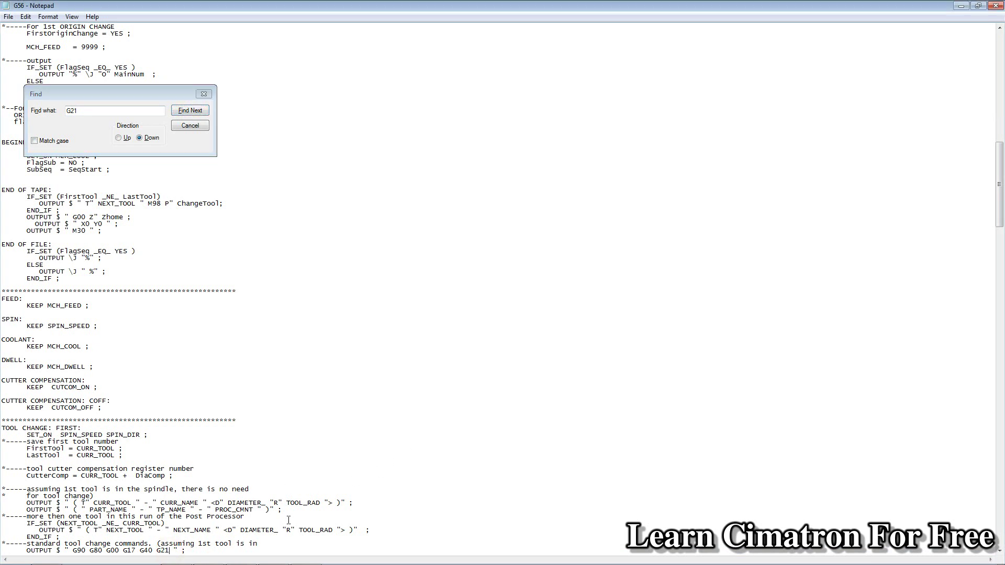
key("BackSpace")
key("BackSpace")
key("BackSpace")
Find the G21 code in the TOOL CHANGE: LAST section, delete it and search for further occurrences.
left_click(182, 112)
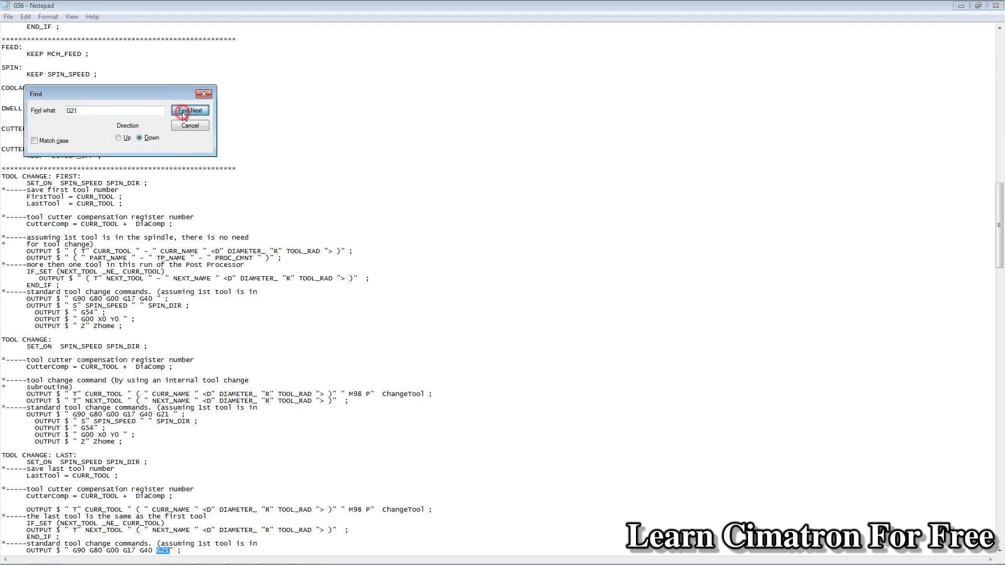
left_click(169, 551)
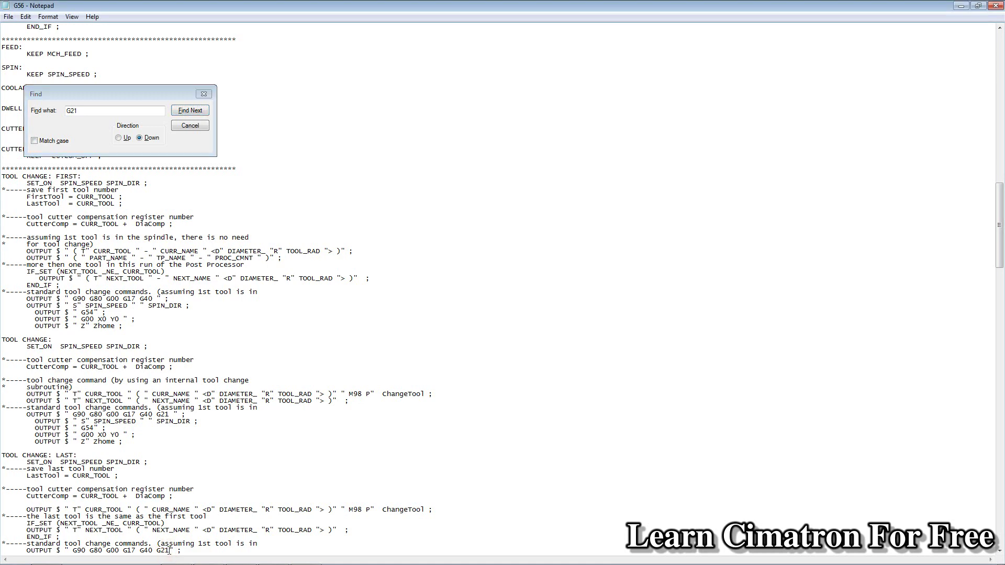
key("BackSpace")
key("BackSpace")
key("BackSpace")
left_click(190, 112)
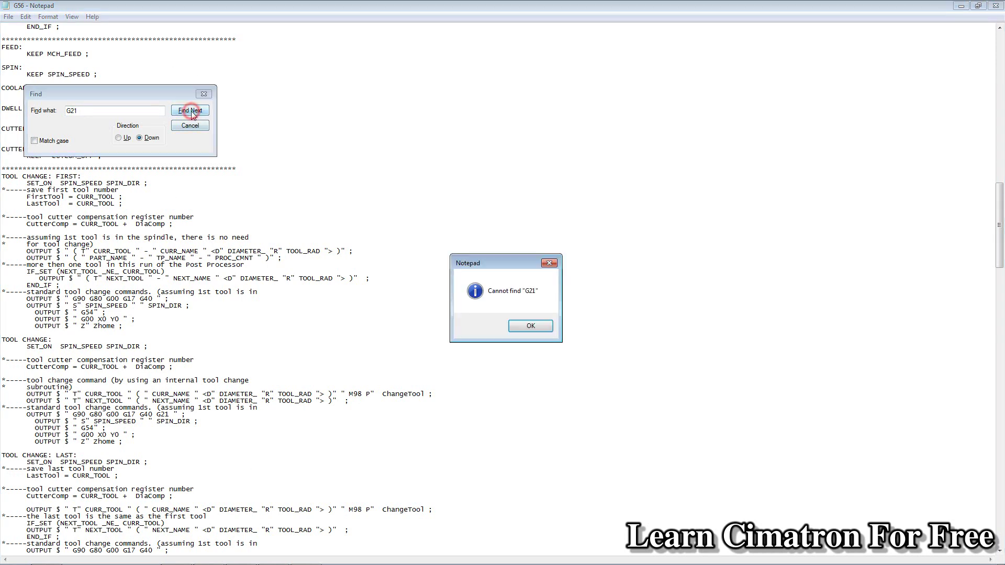
left_click(530, 326)
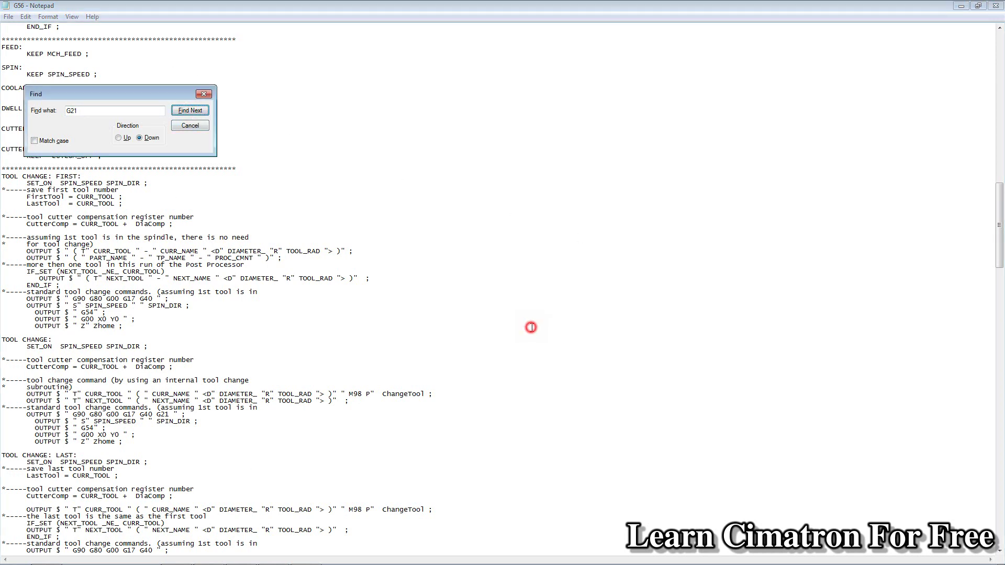
Search for G54 from the start of the file and change it to G56 in the TOOL CHANGE: FIRST section.
left_click(90, 111)
key("BackSpace")
key("BackSpace")
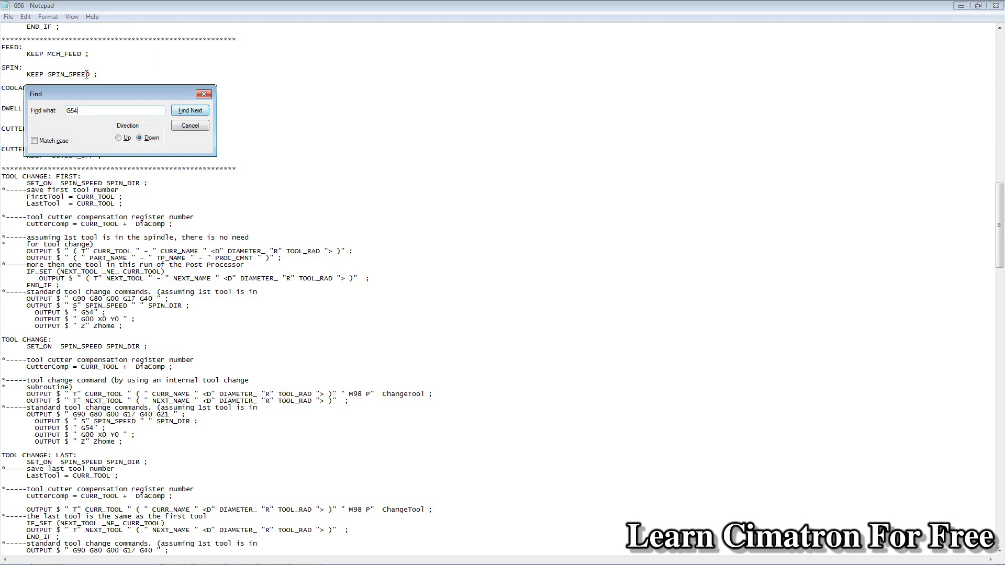
left_click_drag(999, 225, 998, 26)
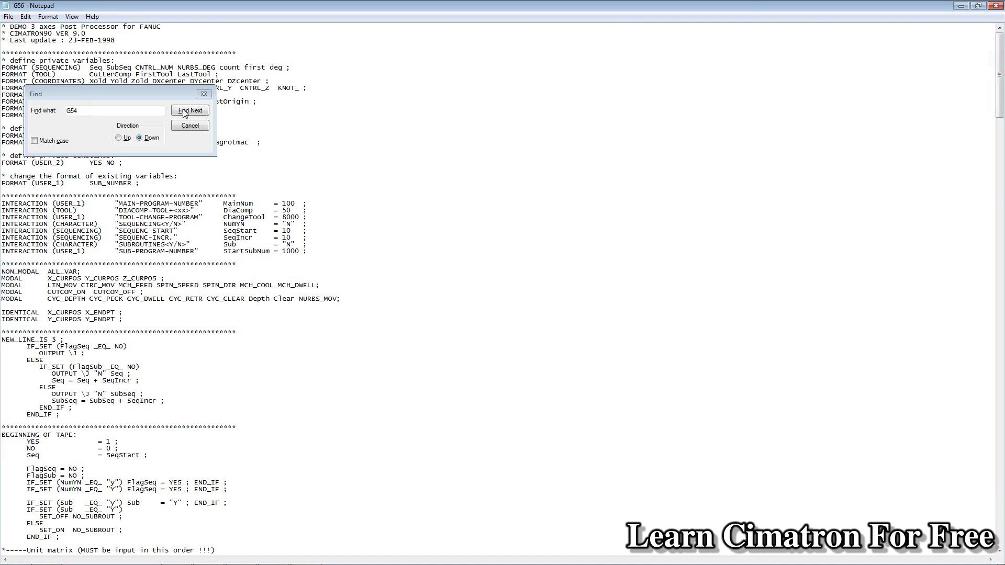
left_click(201, 112)
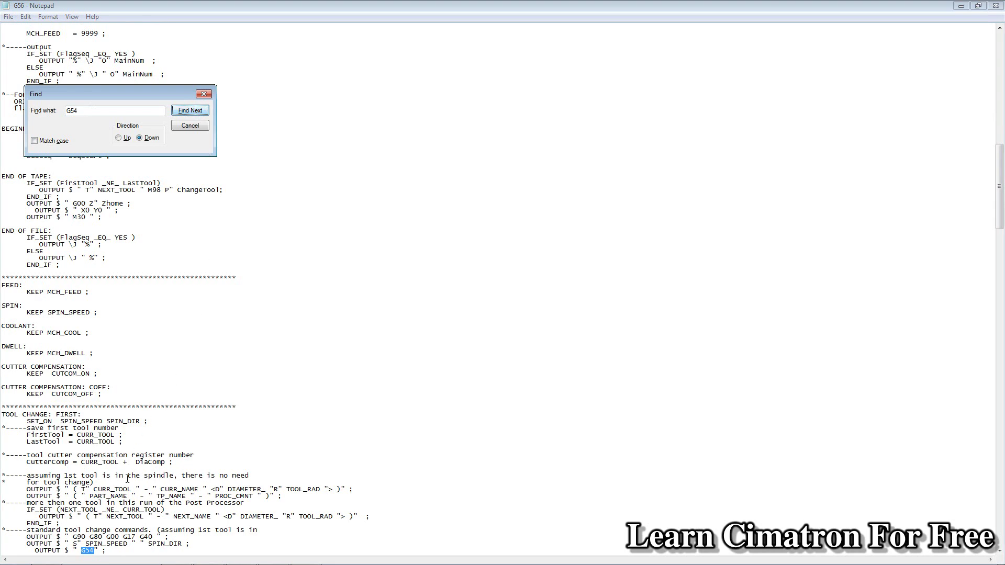
left_click(93, 553)
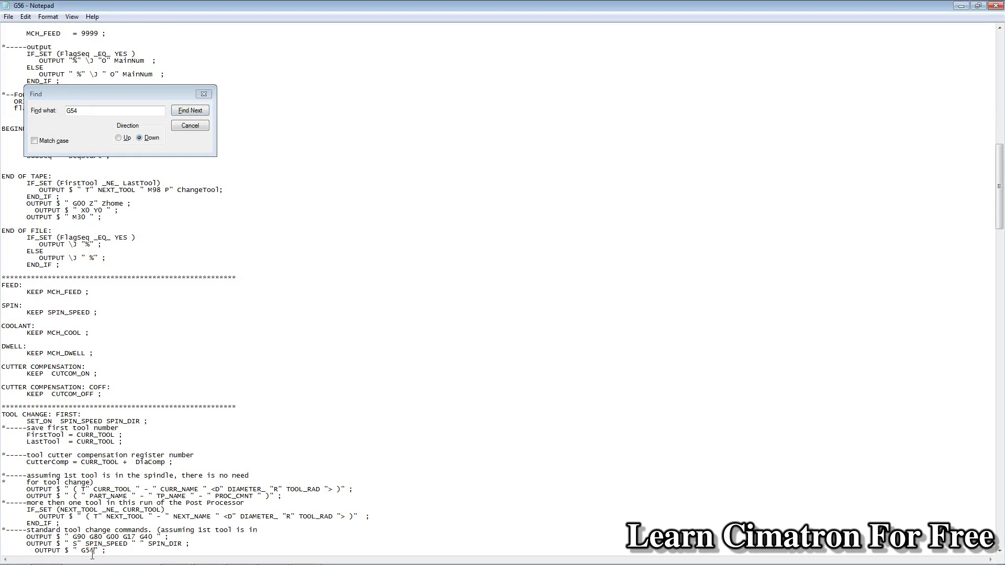
key("BackSpace")
type("6")
Find the next G54 and change it to G56 in the general TOOL CHANGE section.
left_click(186, 111)
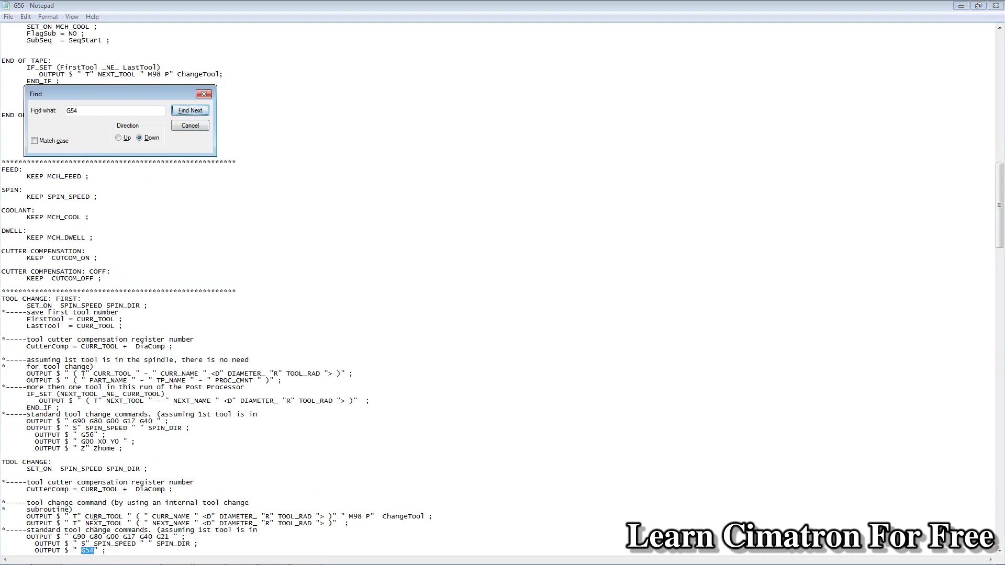
left_click(95, 551)
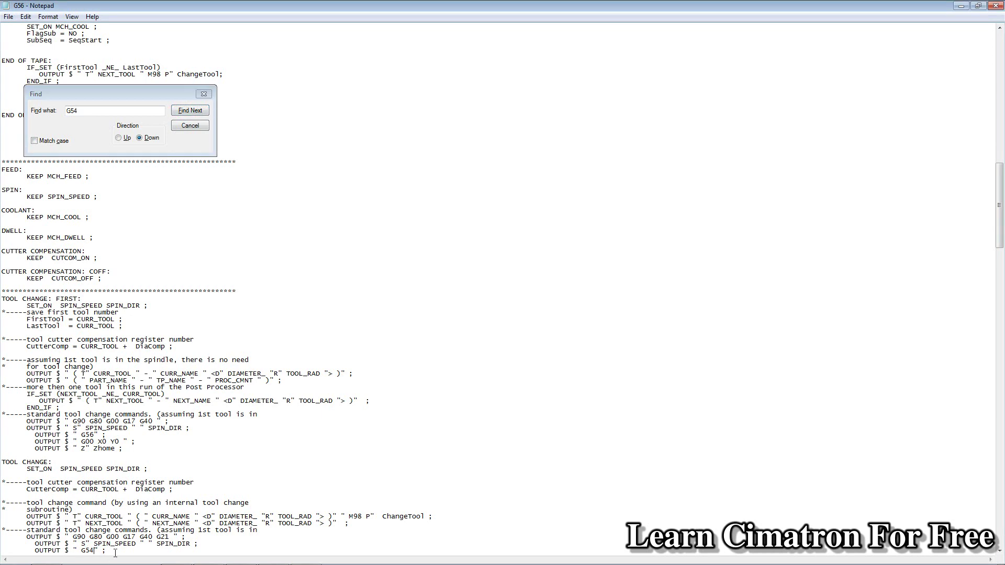
key("BackSpace")
type("6")
Change G54 to G56 in the TOOL CHANGE: LAST section and search for any remaining G54.
left_click(187, 111)
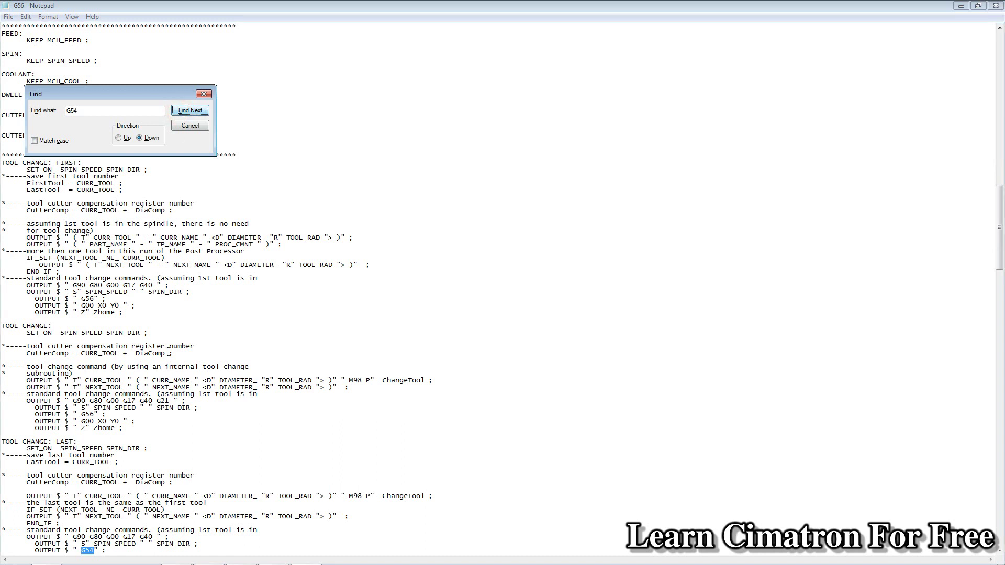
left_click(96, 551)
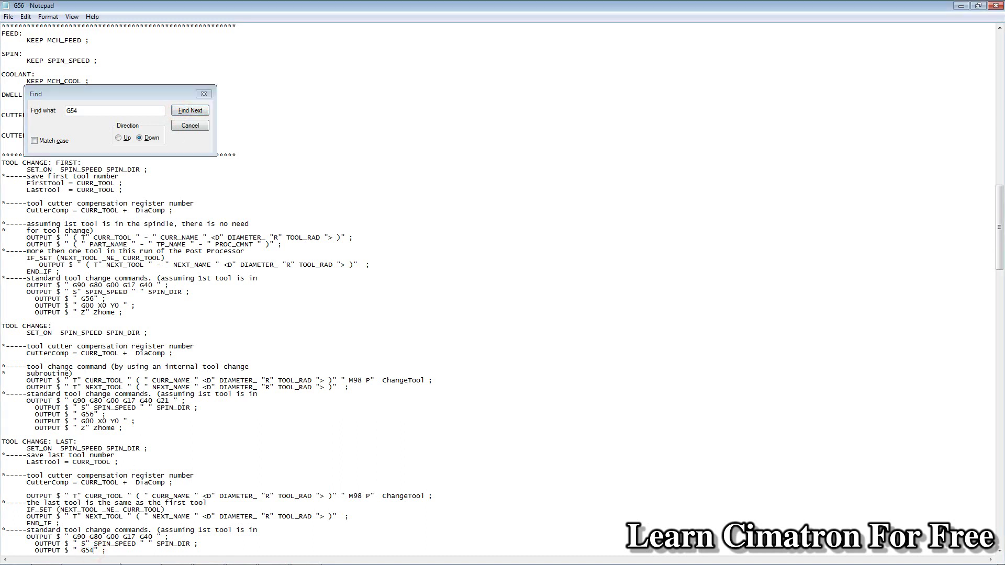
type("6")
left_click(182, 112)
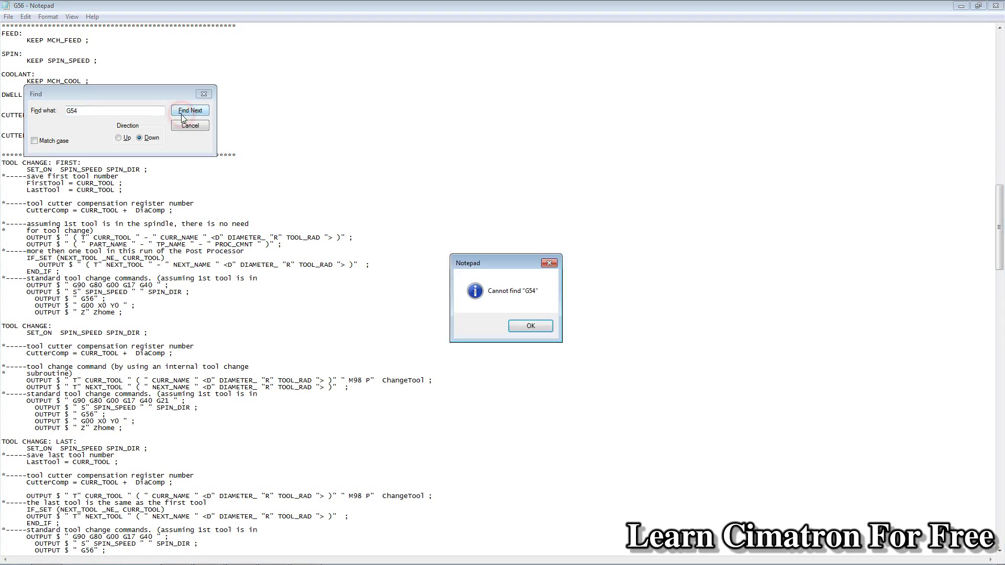
left_click(537, 326)
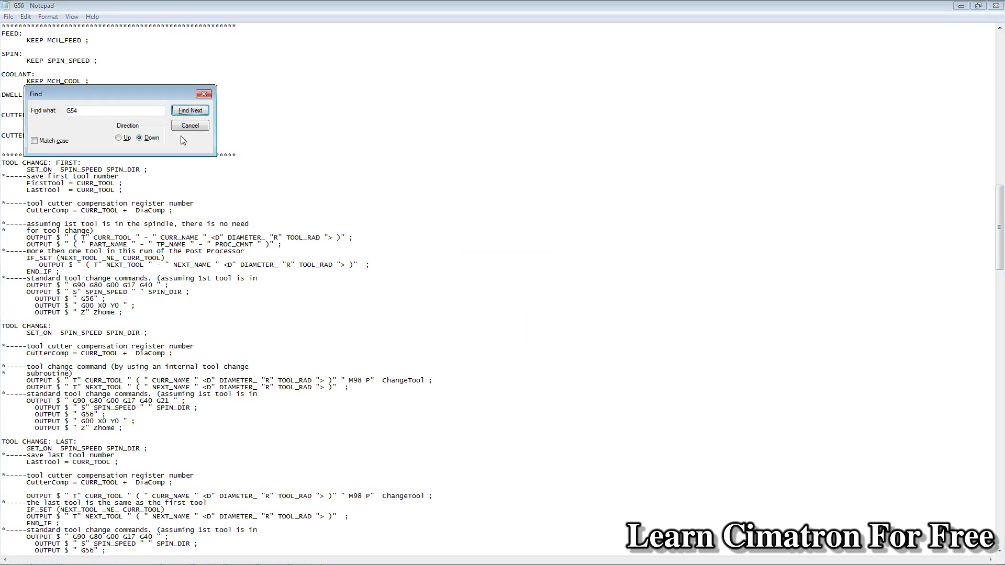
Search the G56 post file for M05.
left_click(104, 112)
key("BackSpace")
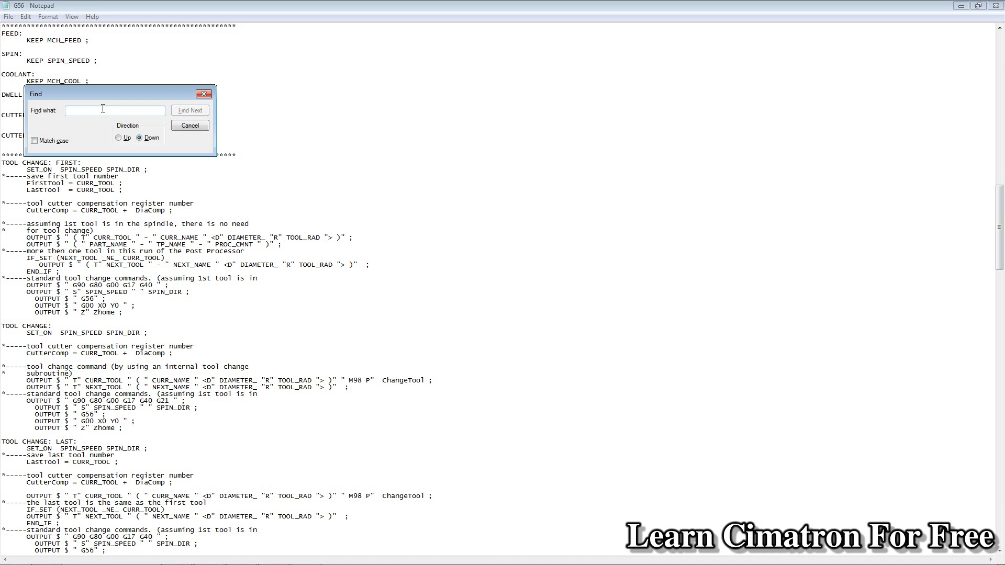
type("M05")
left_click(198, 112)
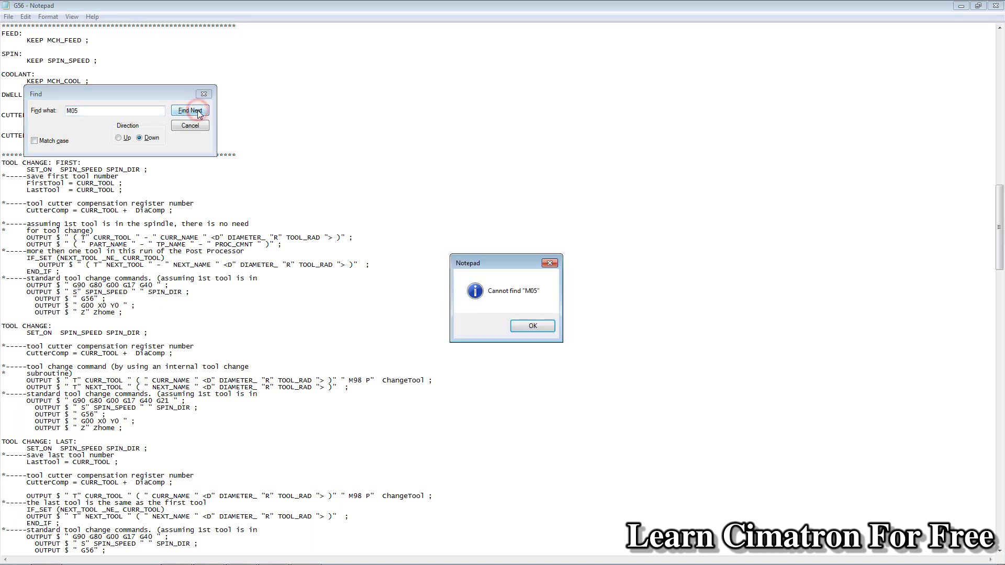
left_click(533, 326)
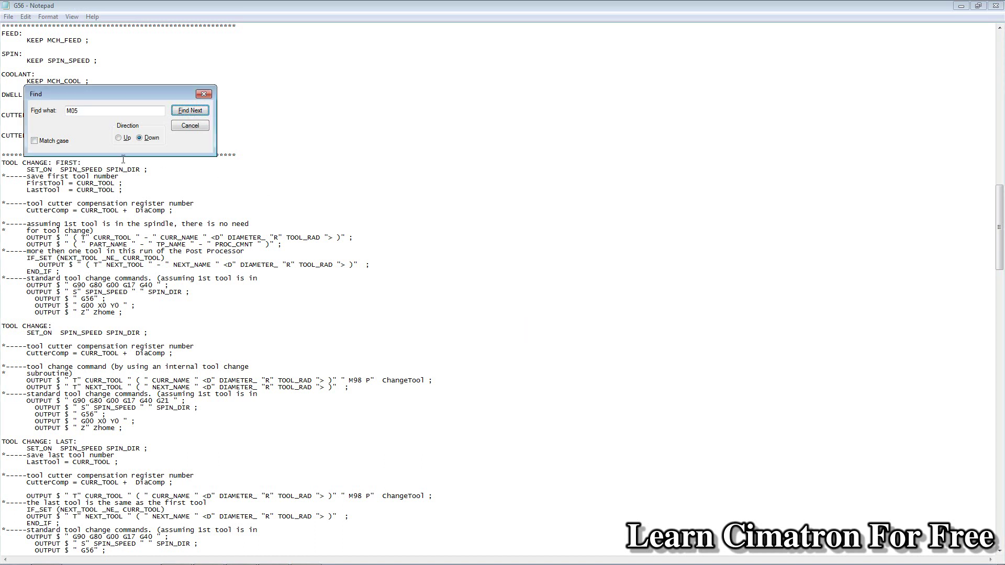
Search the G56 post file for M30 from the current position.
double_click(84, 111)
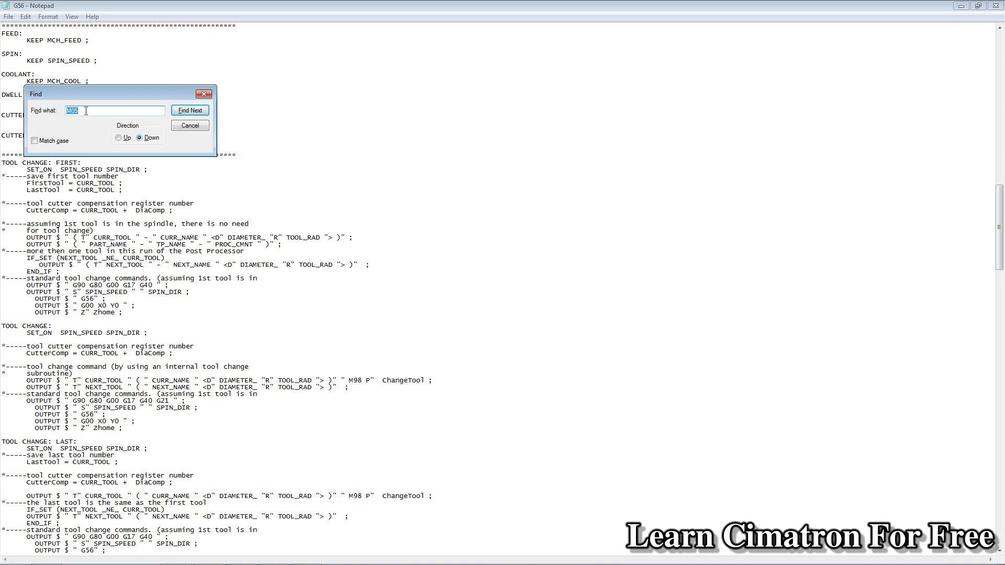
type("M3")
left_click(194, 113)
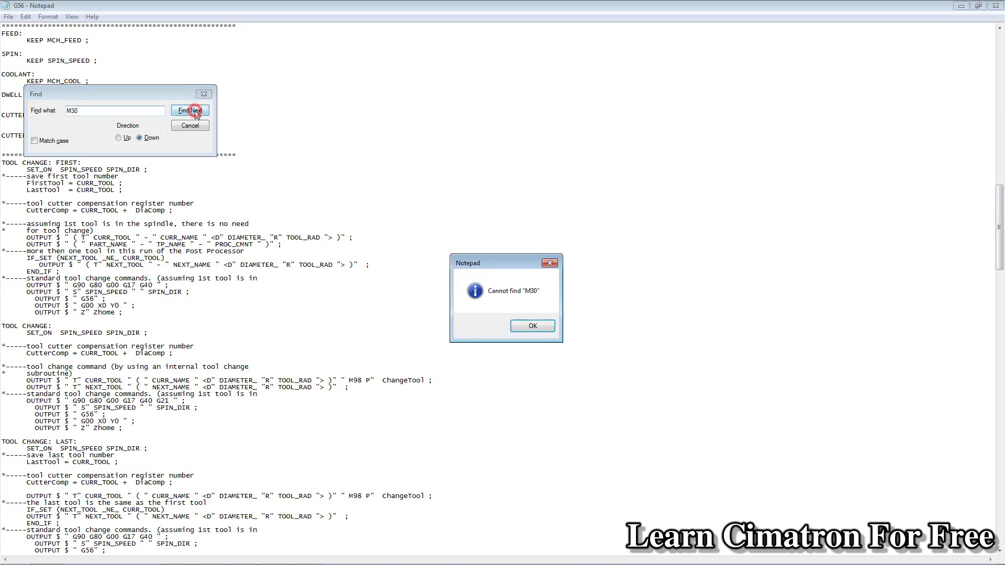
left_click(536, 325)
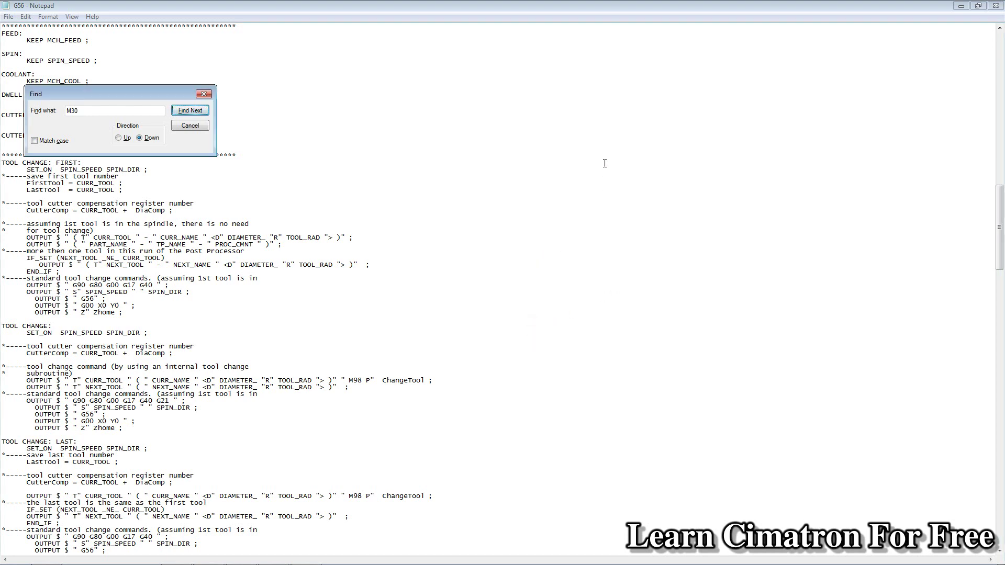
Return to the start of the file and search for M05 again.
left_click_drag(999, 228, 999, 66)
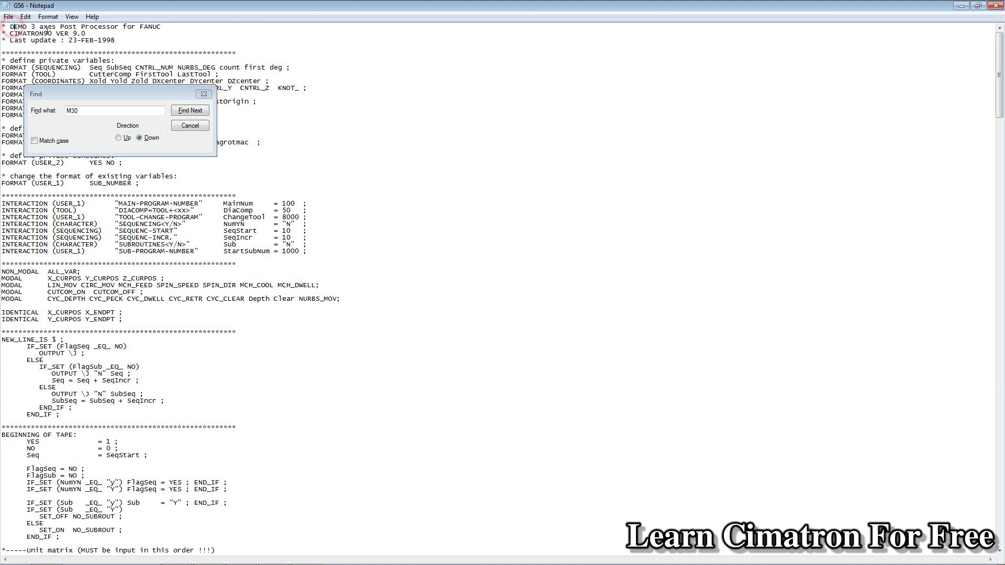
left_click(79, 110)
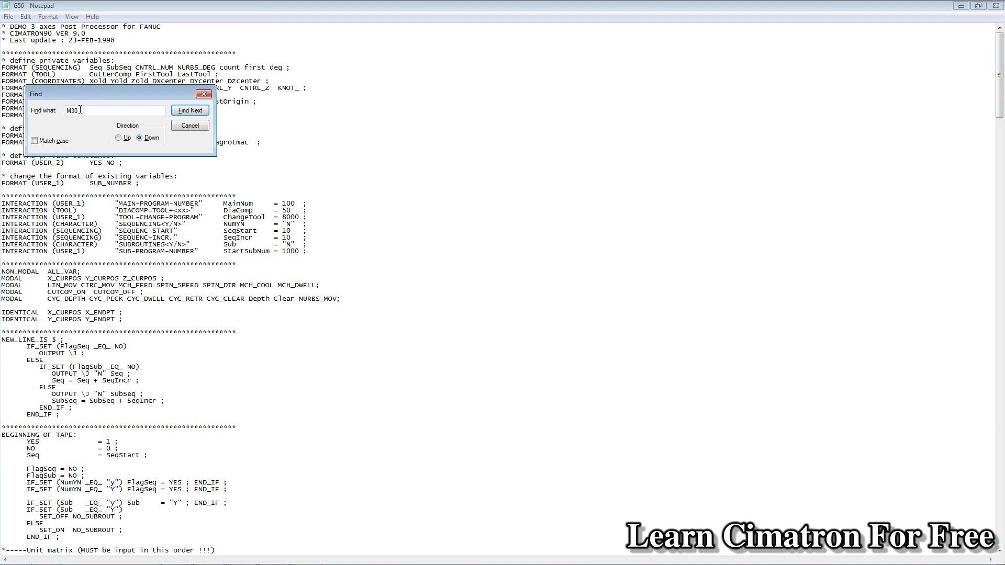
key("BackSpace")
type("05")
left_click(187, 111)
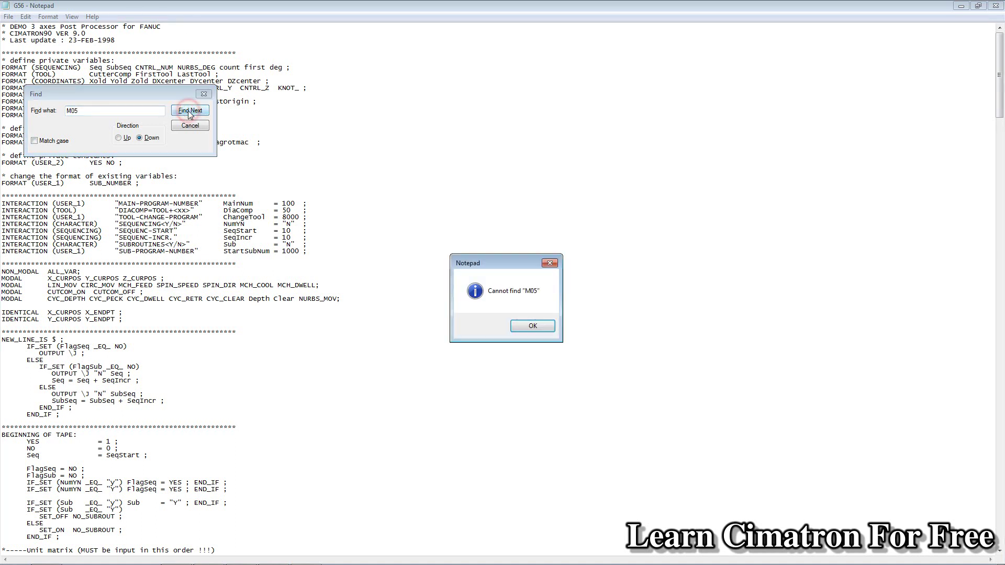
left_click(534, 322)
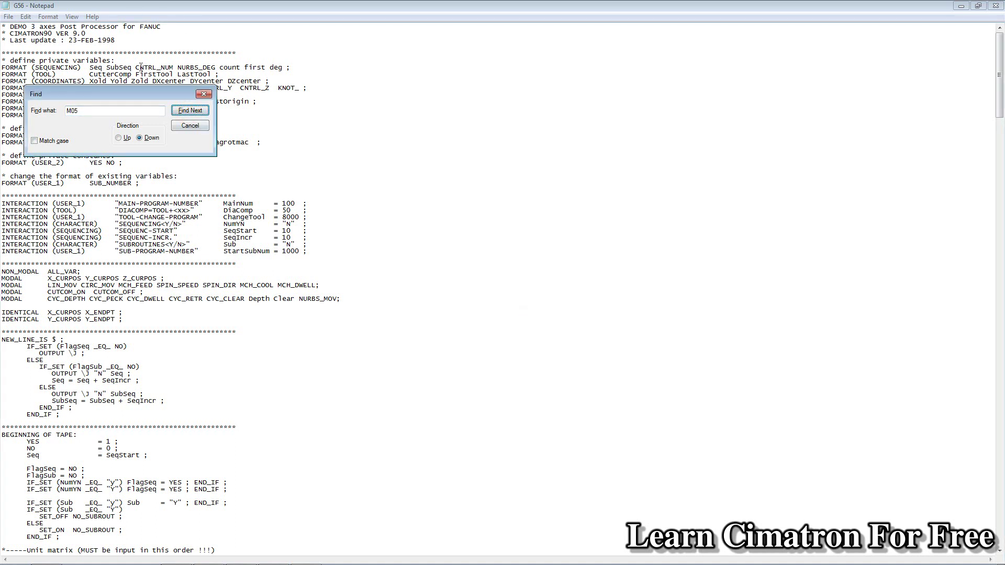
Find M30 from the start of the file and copy its whole output line in the END OF TAPE section.
left_click(83, 112)
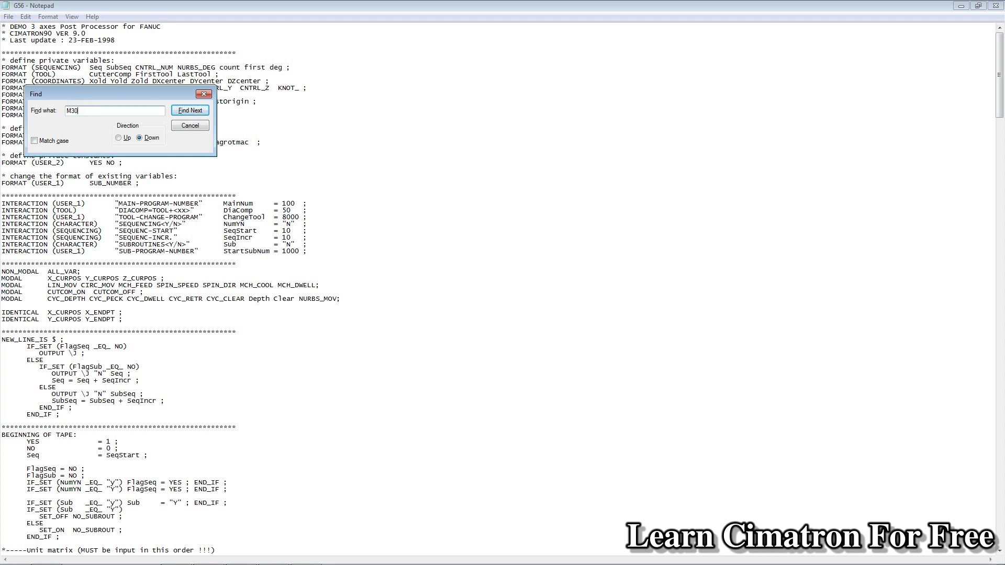
left_click(189, 111)
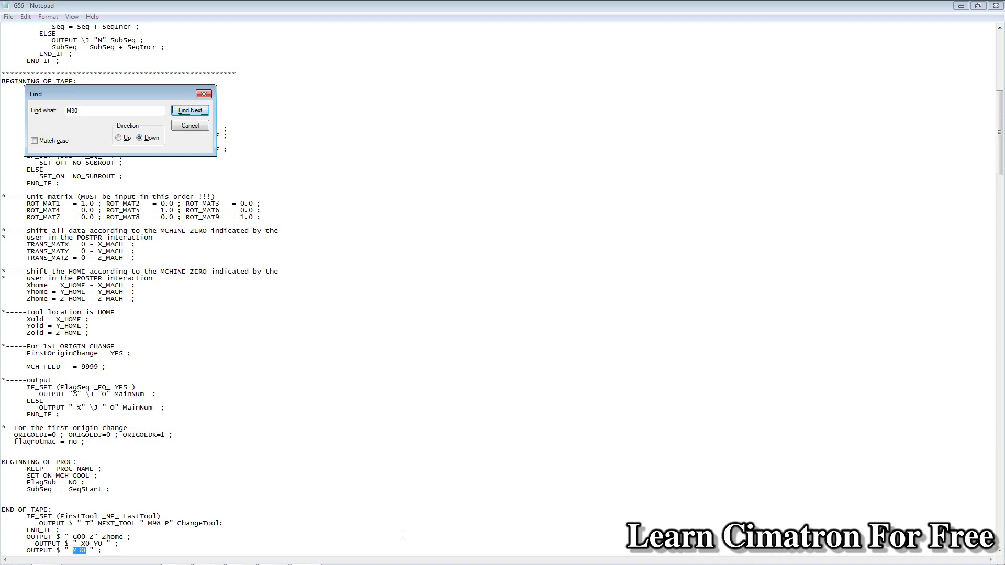
left_click(106, 551)
scroll(106, 551, "down", 4)
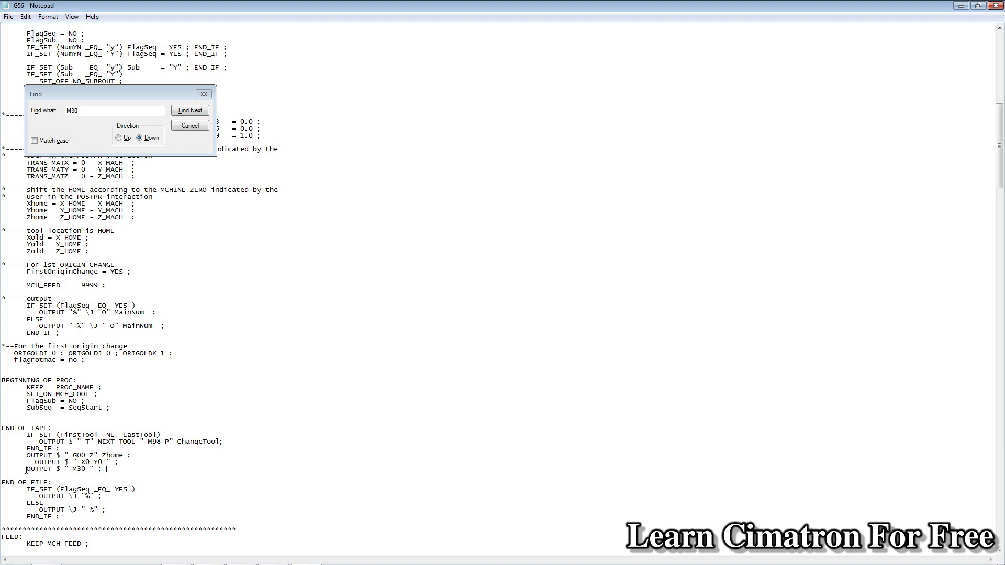
left_click_drag(26, 469, 102, 472)
right_click(102, 472)
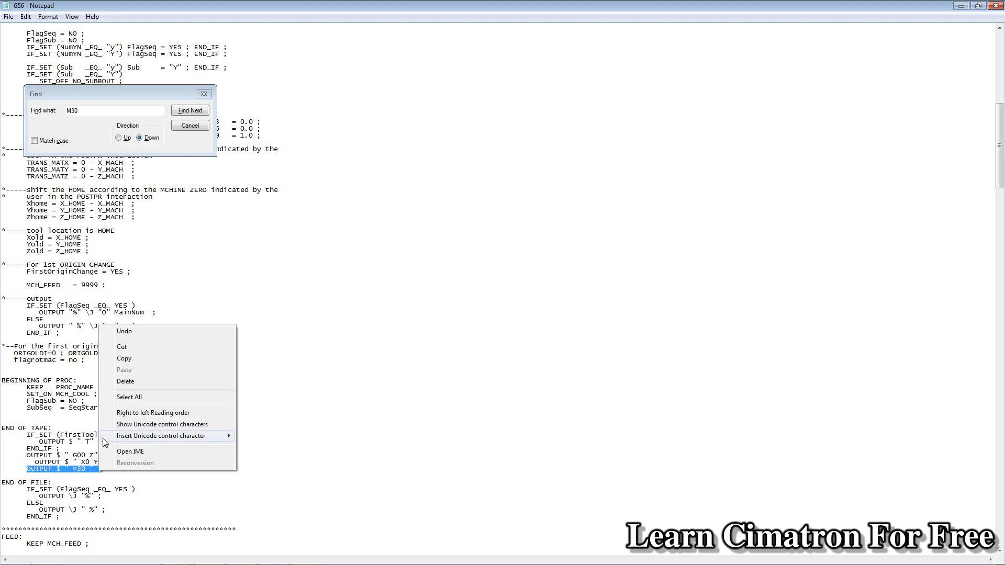
left_click(124, 359)
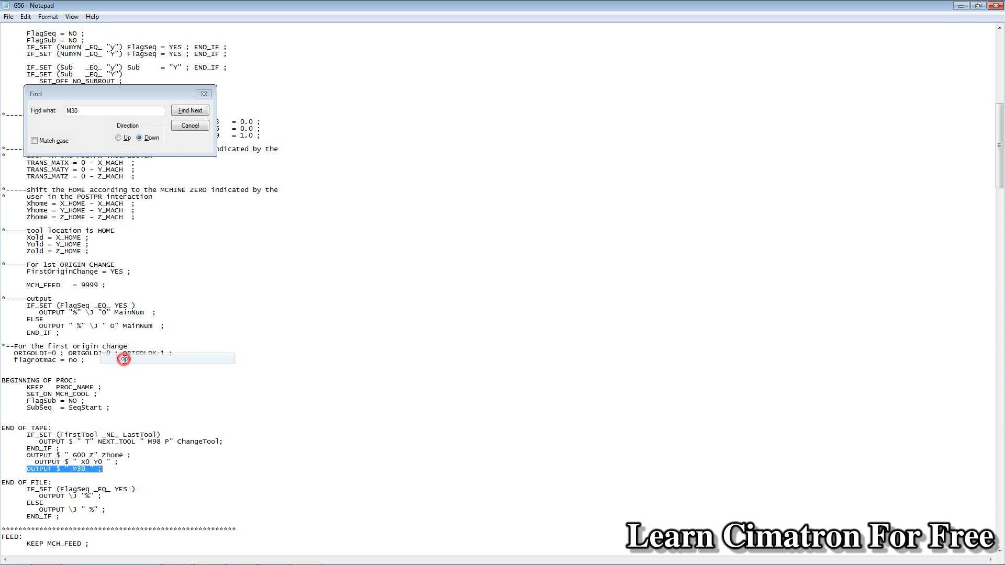
Paste the copied output line on a new line between the X0 Y0 and M30 lines, aligned with its neighbours.
left_click(123, 464)
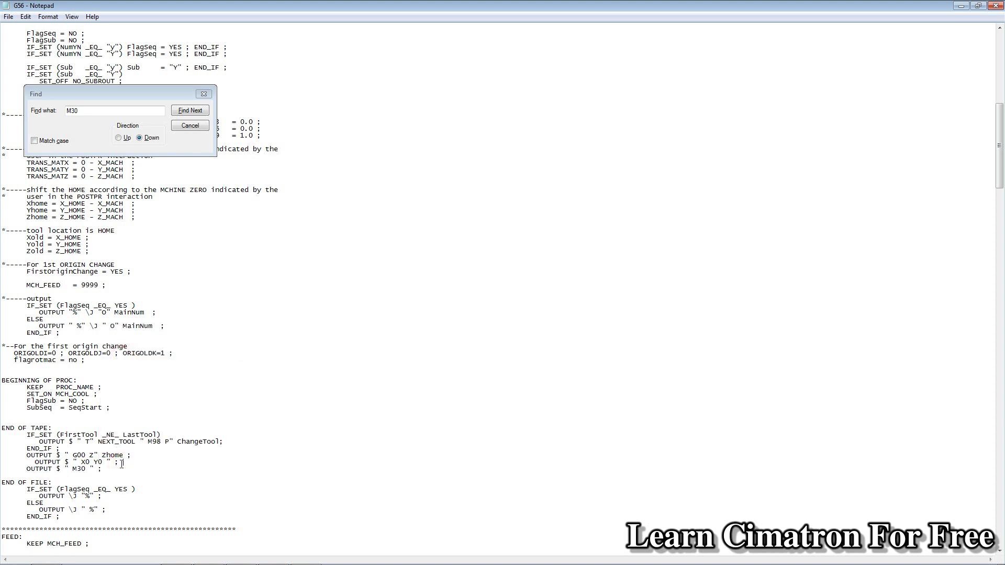
key("Return")
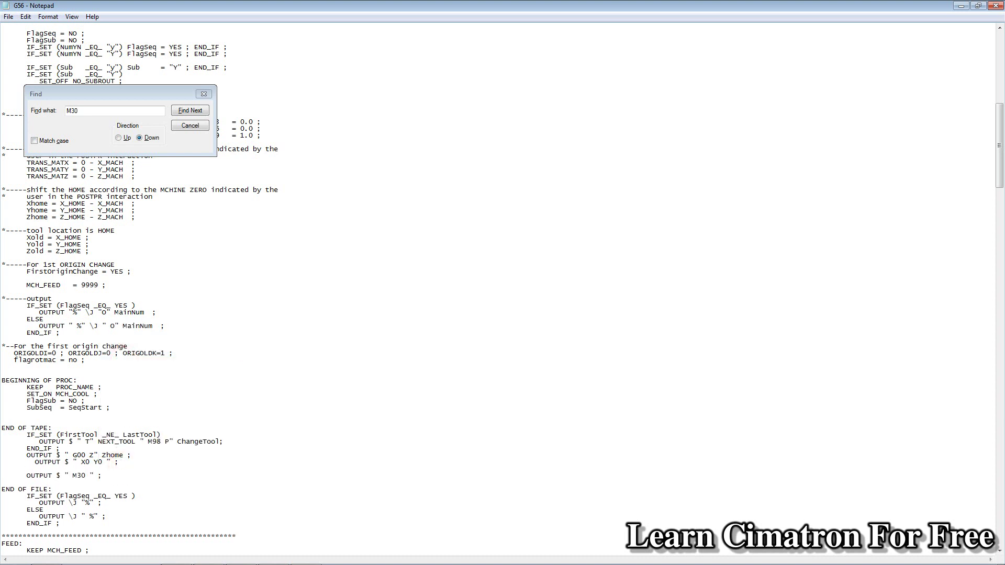
left_click(30, 470)
key("ctrl+v")
left_click(2, 470)
Change the pasted line's code to M05, then end the search and close the G56 file.
left_click(87, 469)
key("BackSpace")
key("BackSpace")
type("05")
key("BackSpace")
left_click(190, 126)
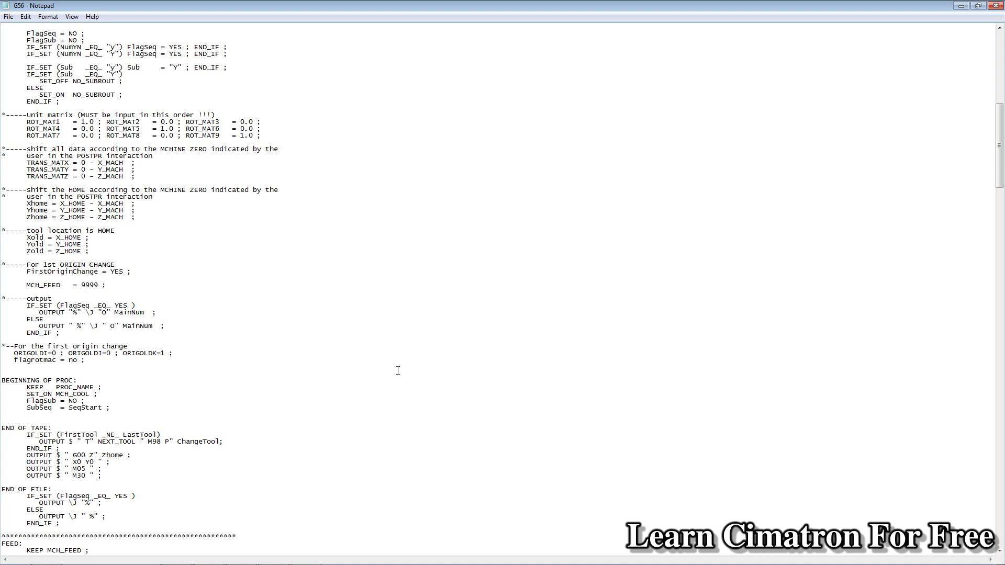
left_click(993, 7)
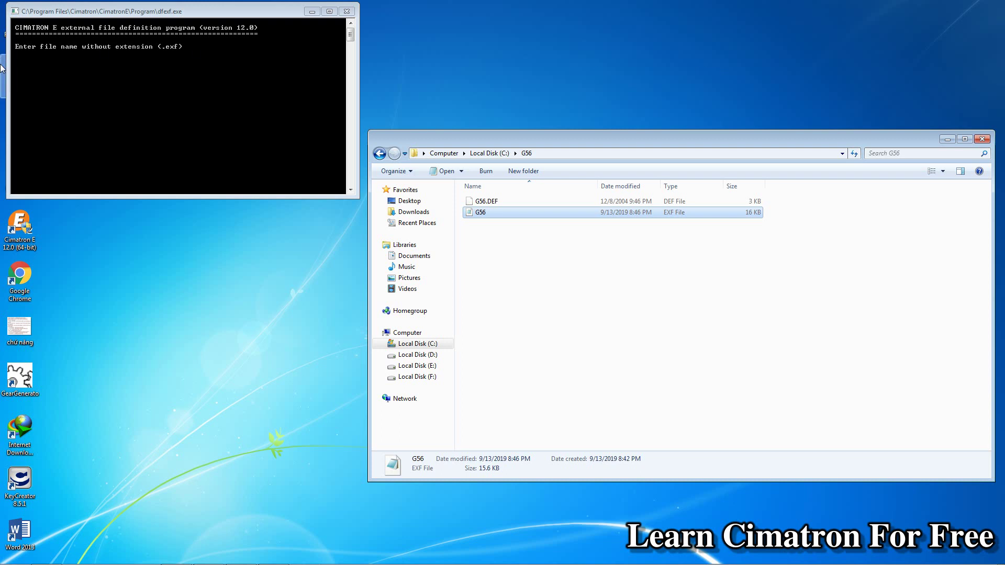
Compile C:\G56\G56 in the Cimatron external file definition program and close that program.
left_click(34, 59)
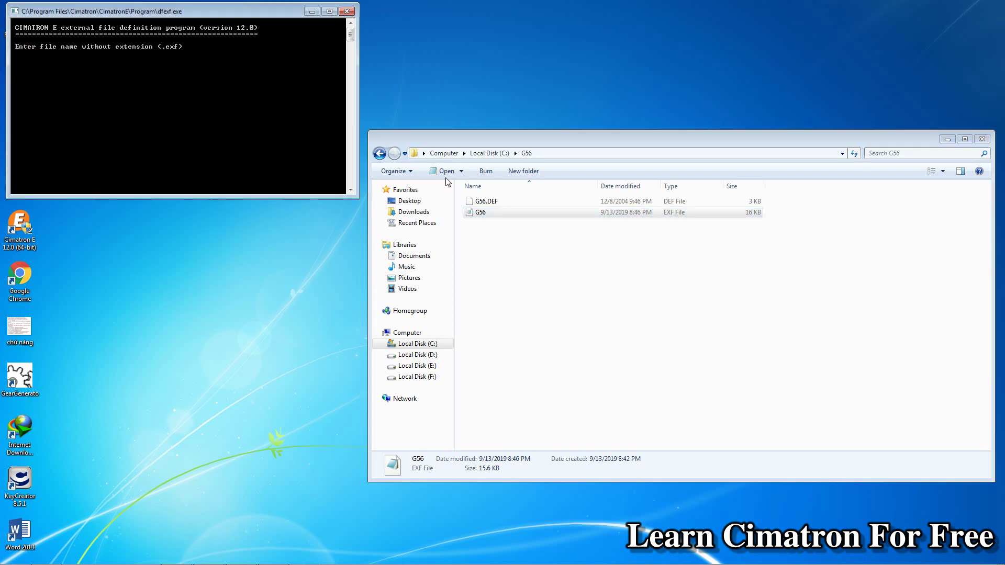
left_click(482, 212)
left_click(68, 106)
type("C:\\G56\\G56")
key("Return")
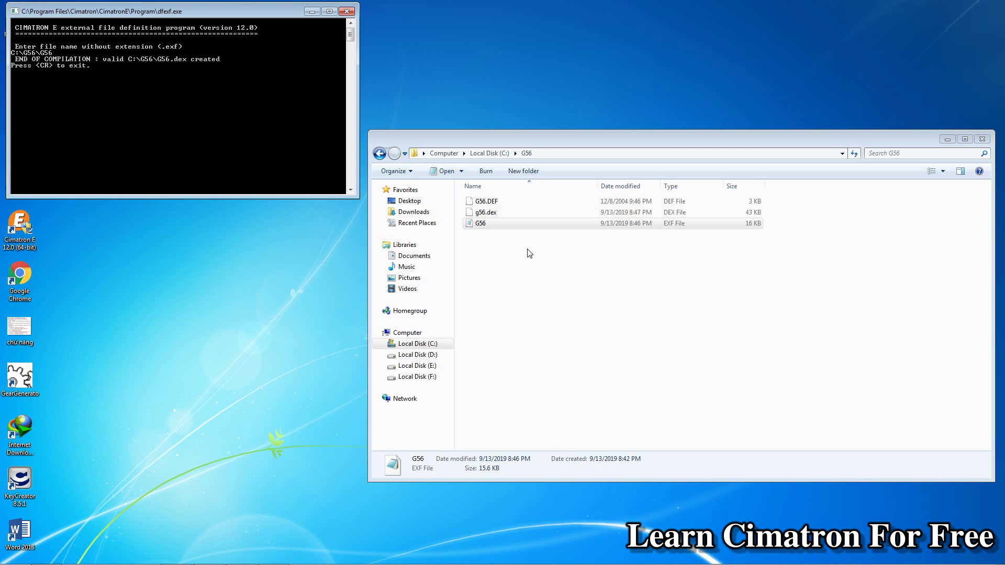
left_click(491, 223)
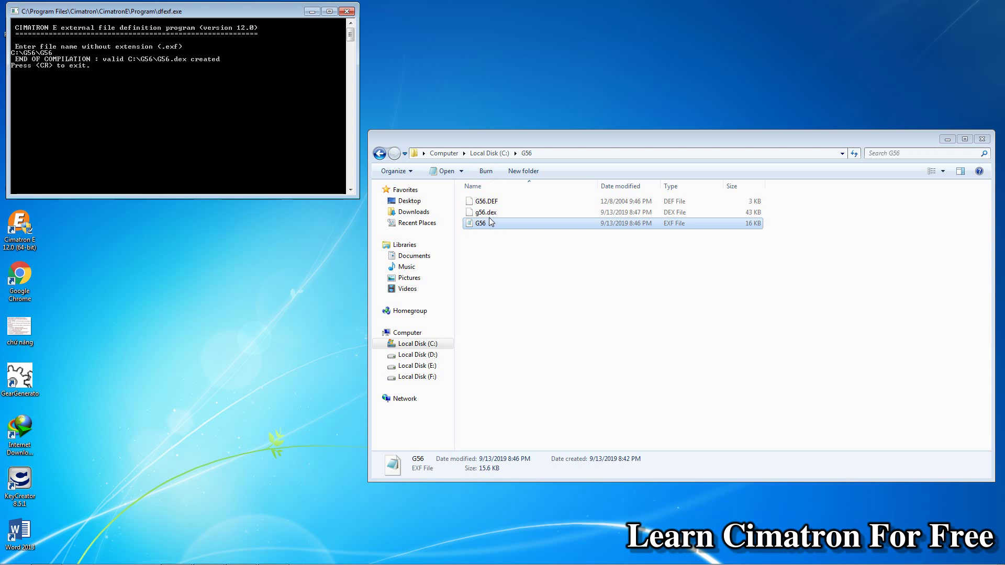
key("alt+Tab")
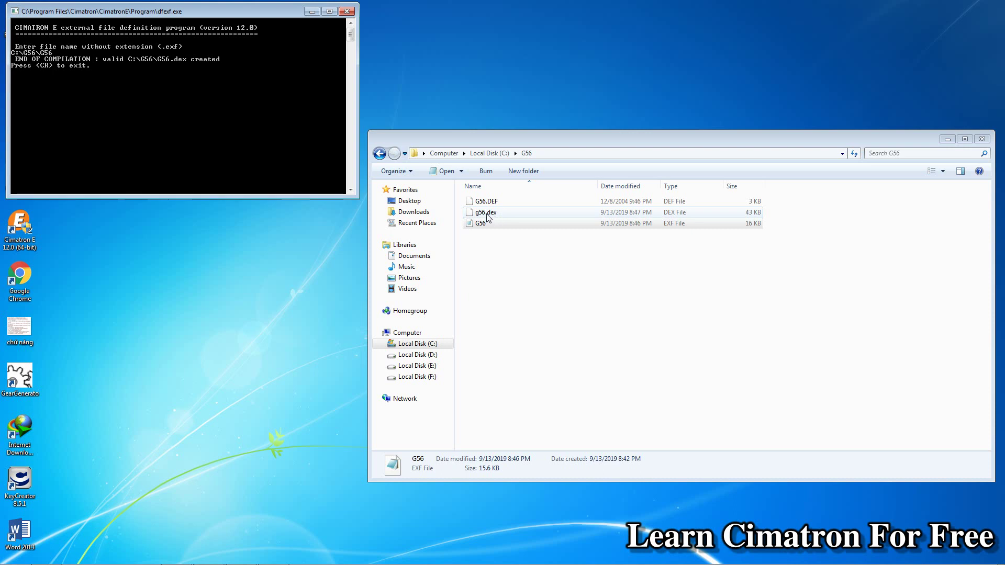
left_click(346, 11)
Rename the compiled g56.dex file to G56.dex with a capital G.
left_click(478, 214)
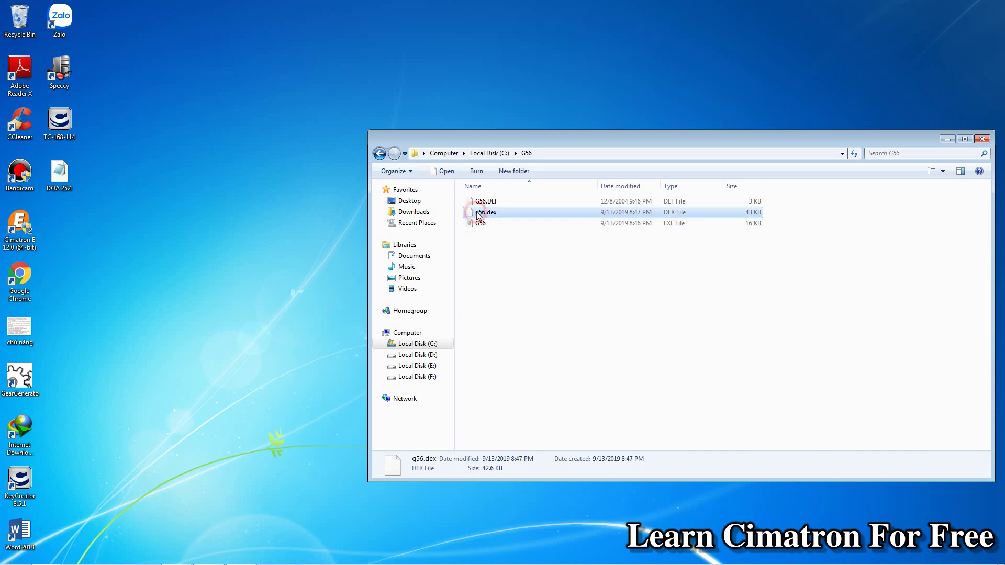
left_click(479, 214)
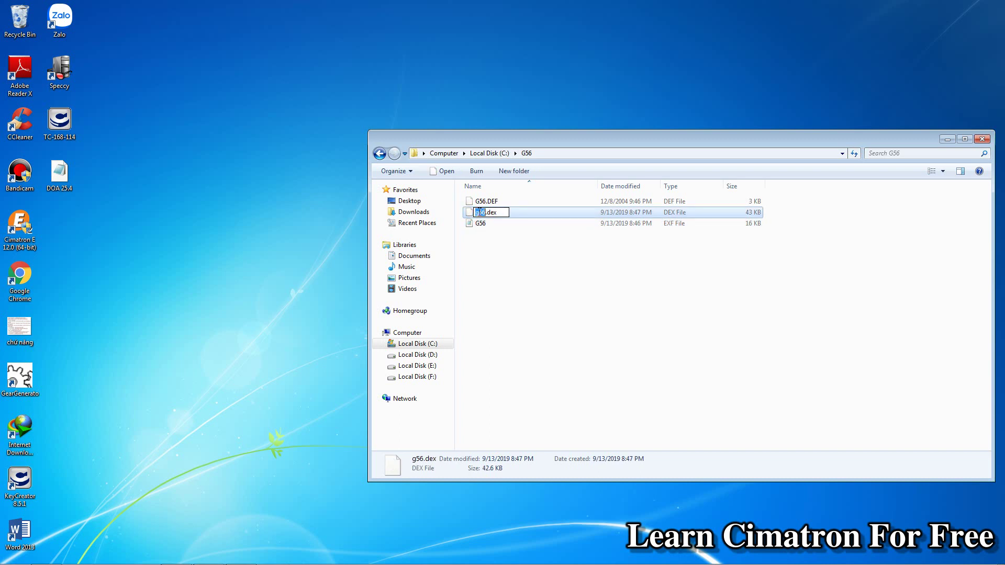
left_click(480, 214)
key("Delete")
type("g")
key("BackSpace")
type("G")
left_click(497, 247)
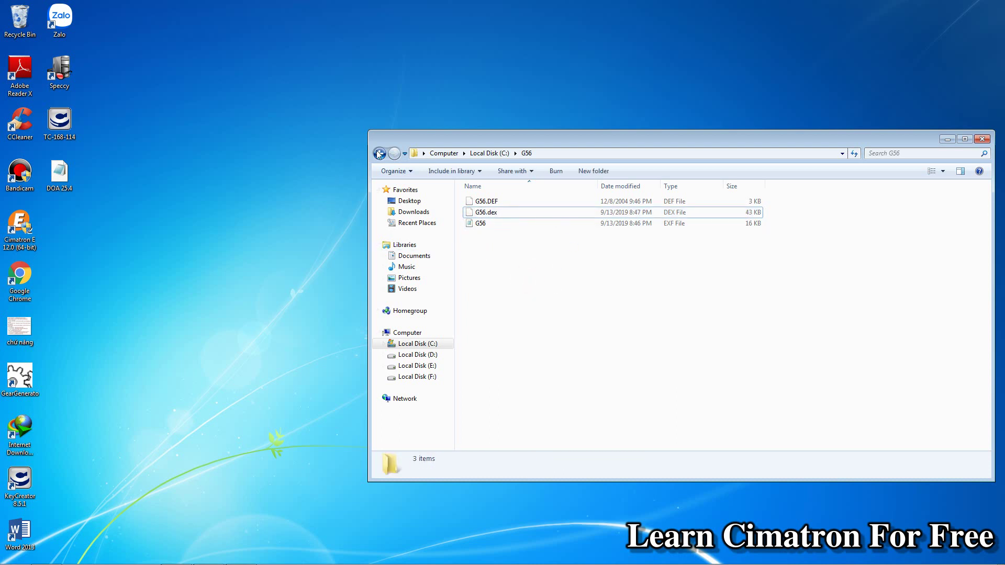
Cut the G56 DEF, DEX and EXF files from the C:\G56 folder and close the folder window.
left_click_drag(524, 268, 475, 199)
right_click(476, 201)
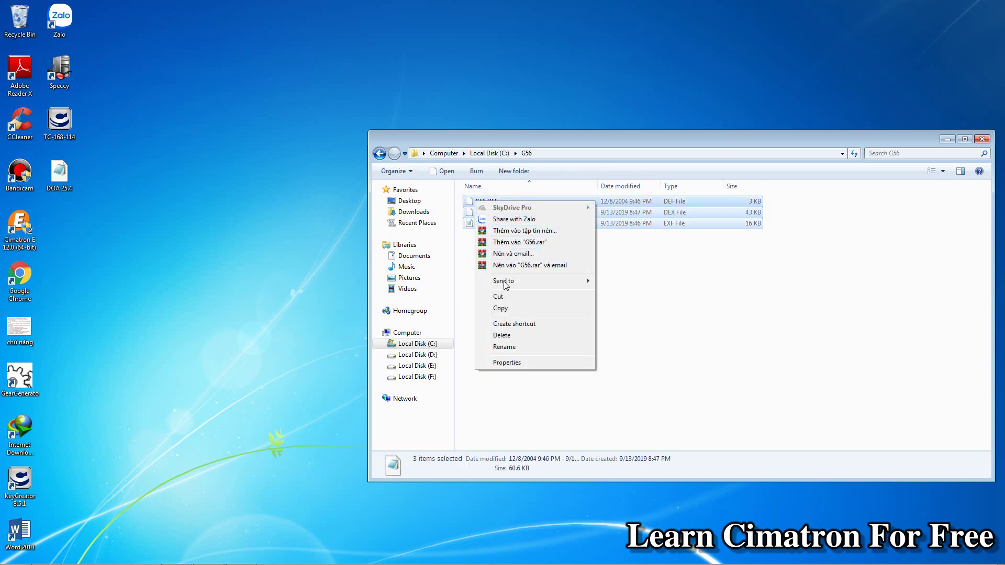
left_click(501, 308)
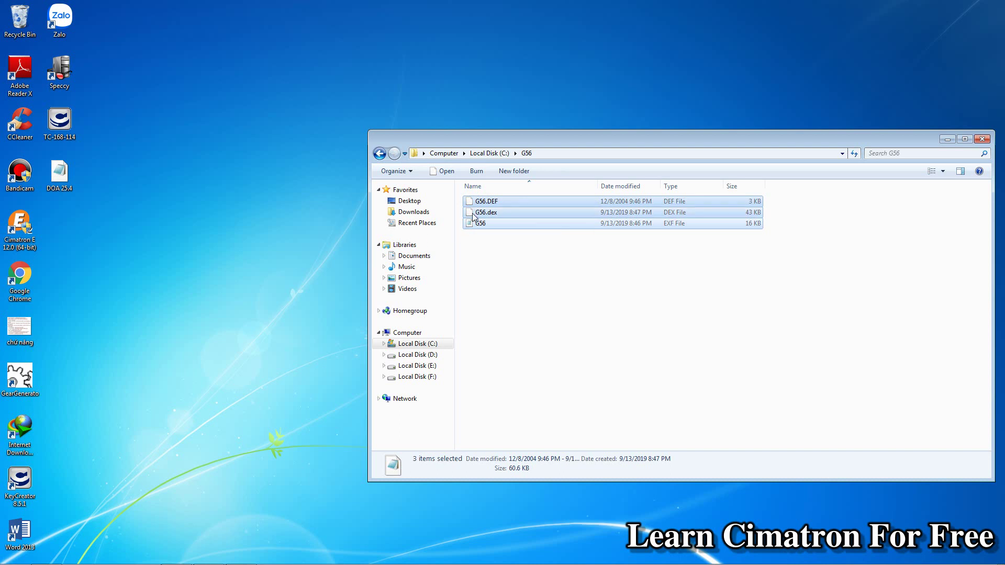
right_click(472, 213)
left_click(495, 308)
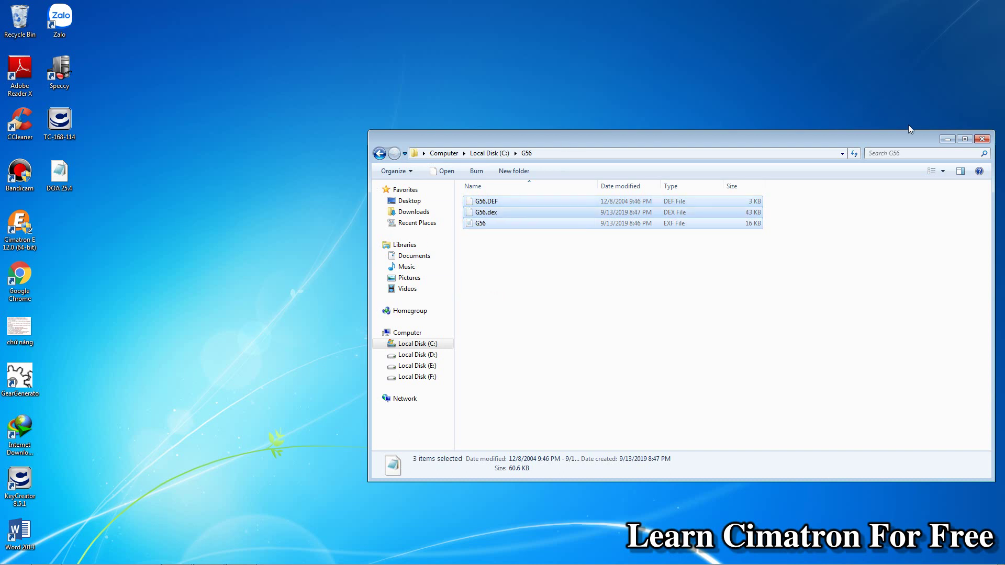
left_click(982, 139)
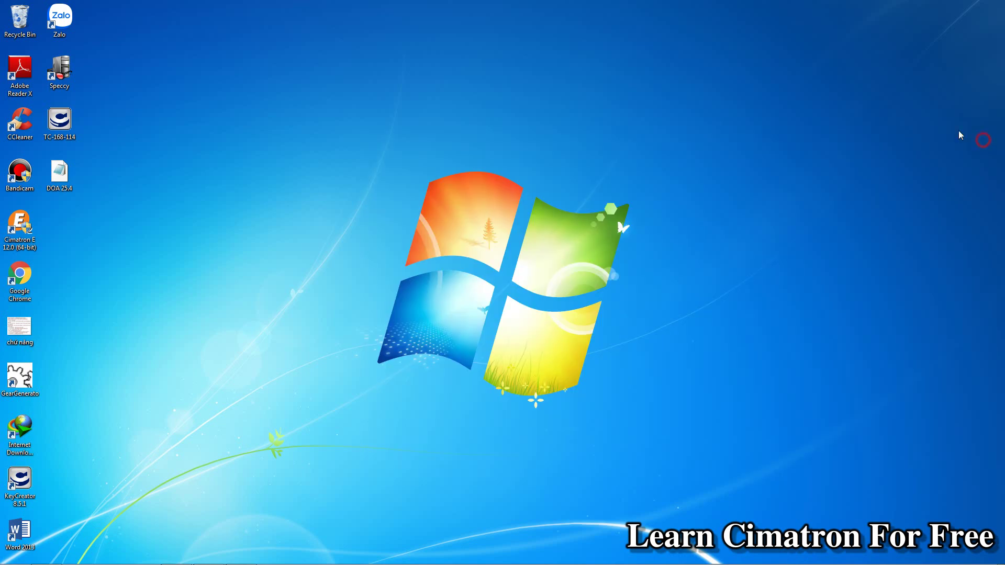
Open the file location of the Cimatron E 12.0 shortcut and go to its IT\var\post folder.
right_click(21, 233)
left_click(65, 480)
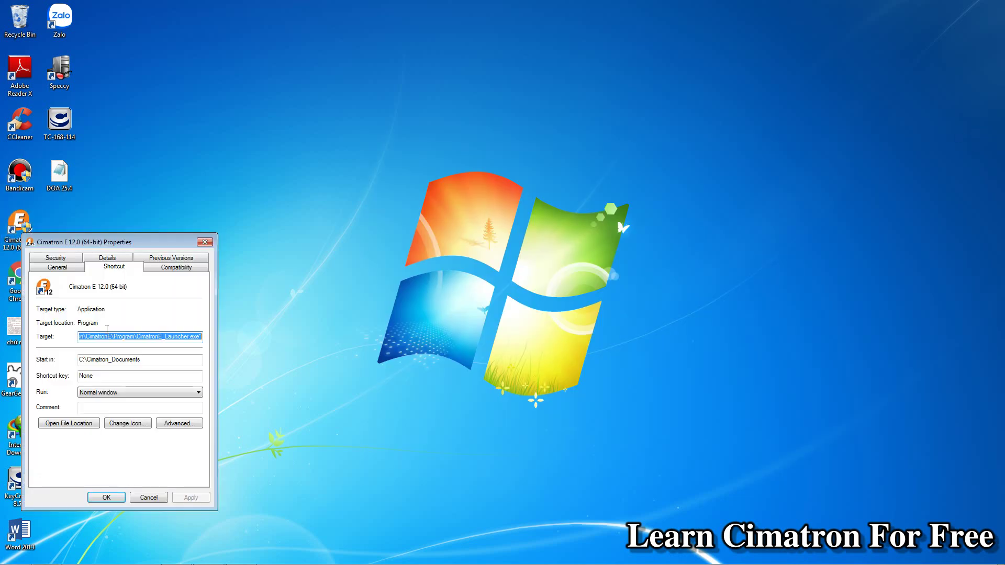
left_click(76, 427)
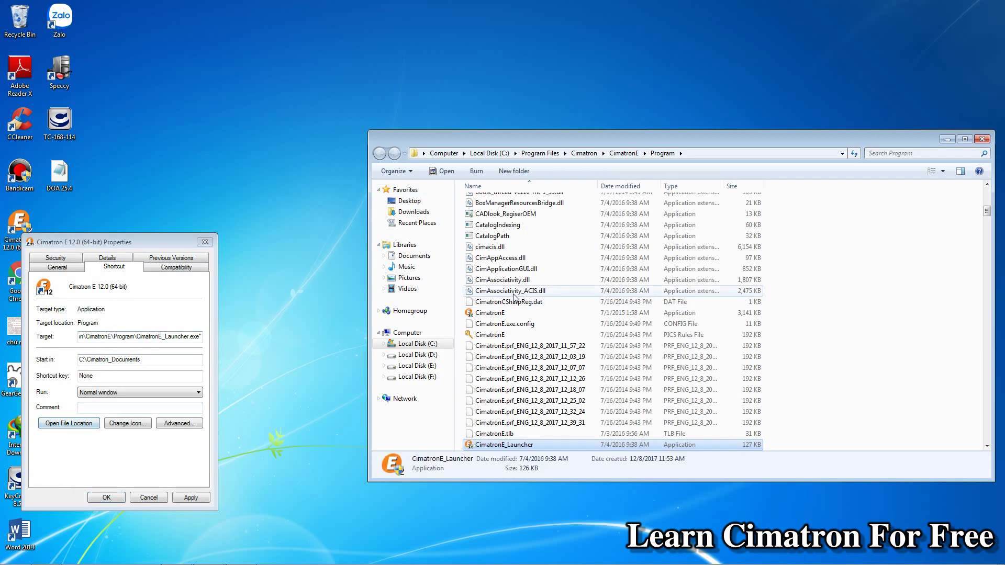
scroll(512, 278, "up", 15)
scroll(511, 271, "up", 2)
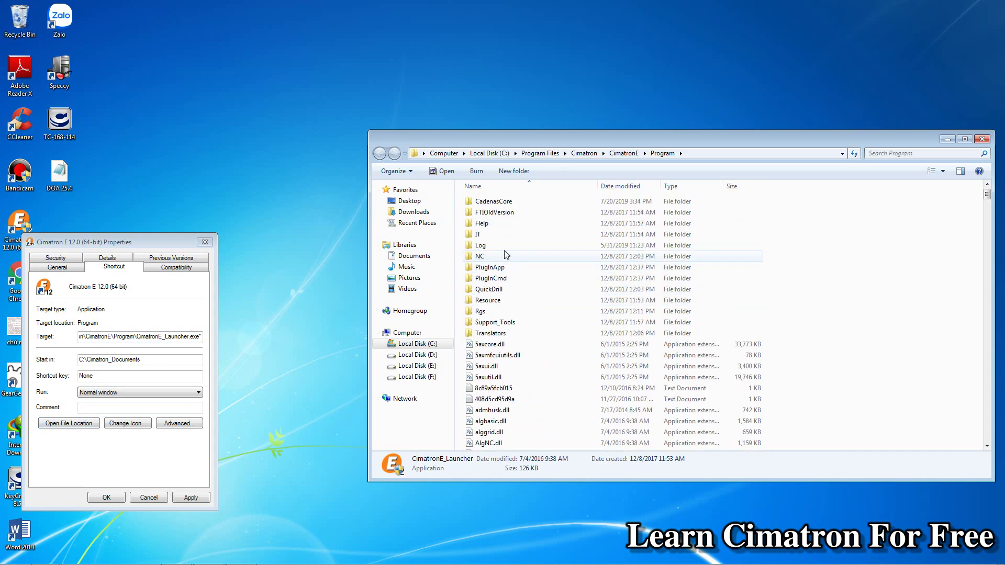
double_click(478, 235)
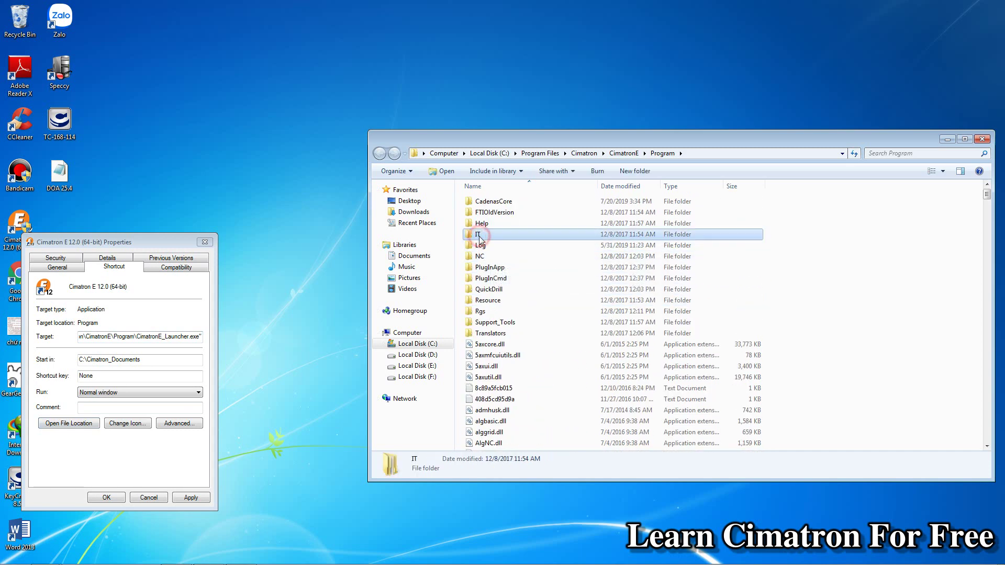
double_click(482, 225)
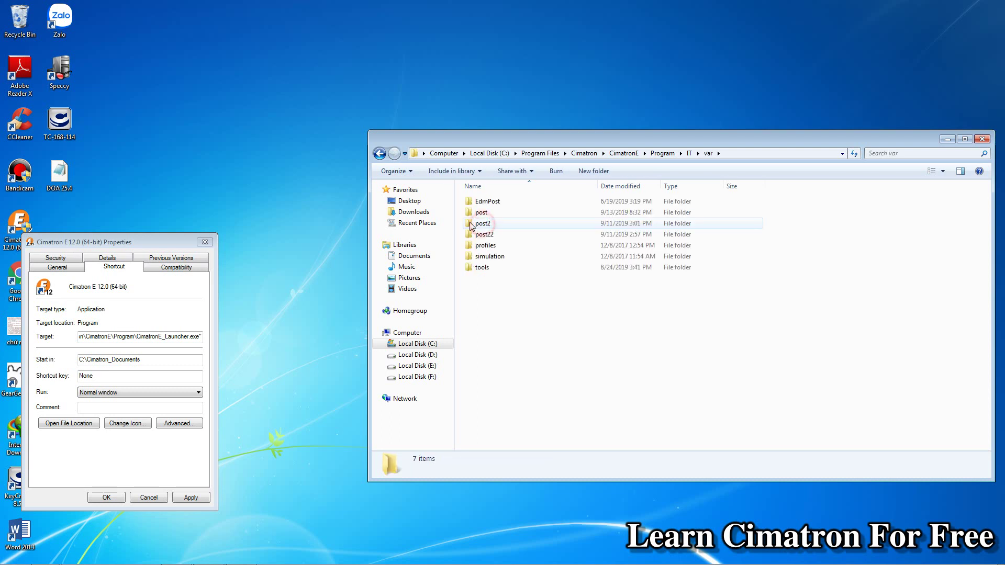
double_click(473, 214)
Paste the three cut G56 files into the post folder, granting administrator permission for the move.
right_click(507, 326)
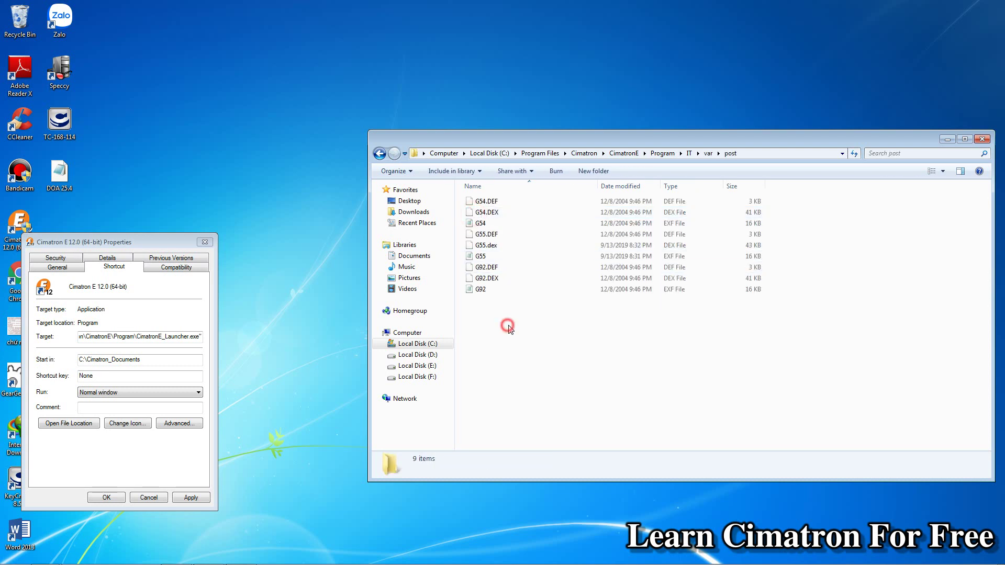
left_click(535, 413)
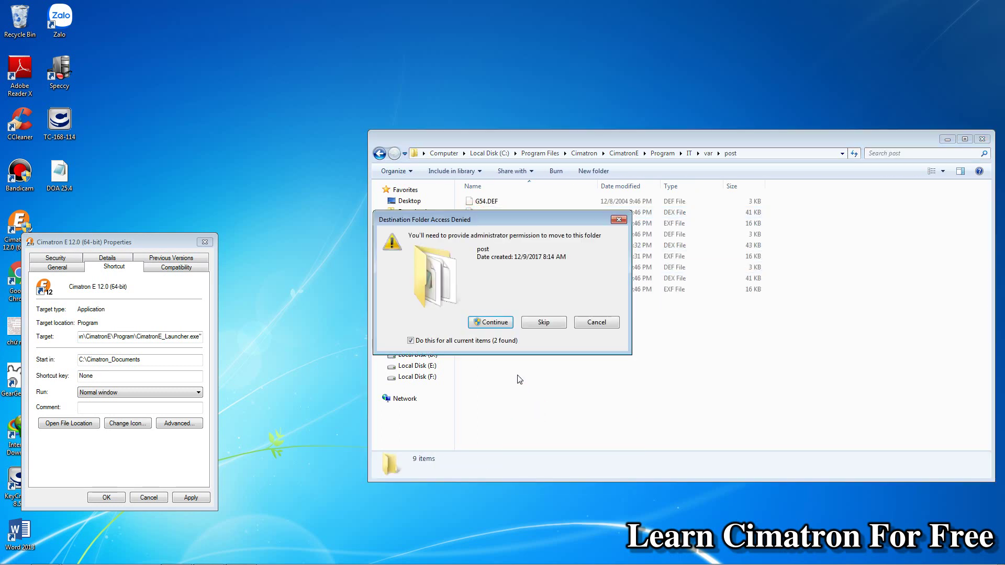
left_click(496, 322)
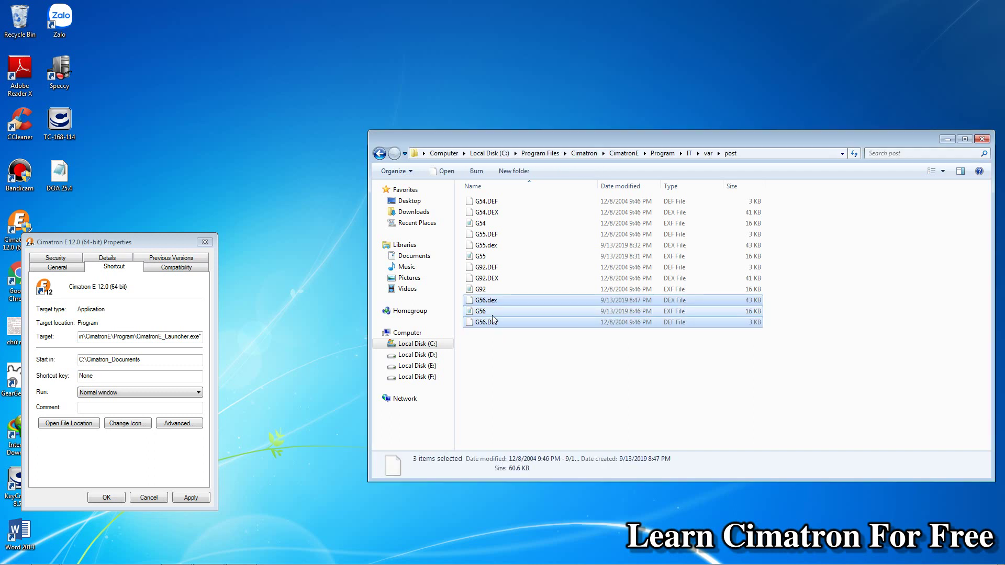
Close the post folder and shortcut properties windows, and check the file type of the DOA 25.4 file on the desktop.
left_click(982, 139)
left_click(205, 242)
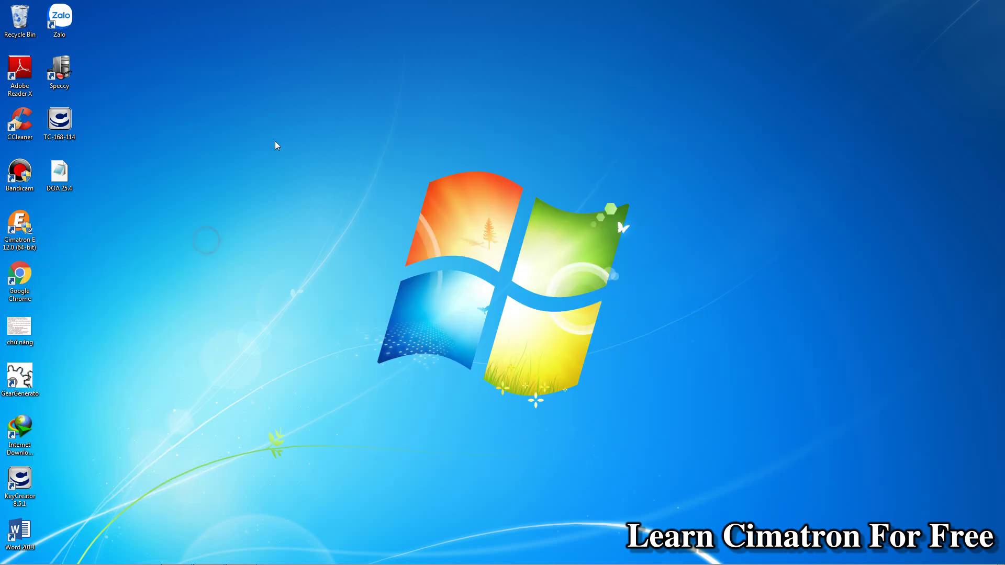
right_click(63, 190)
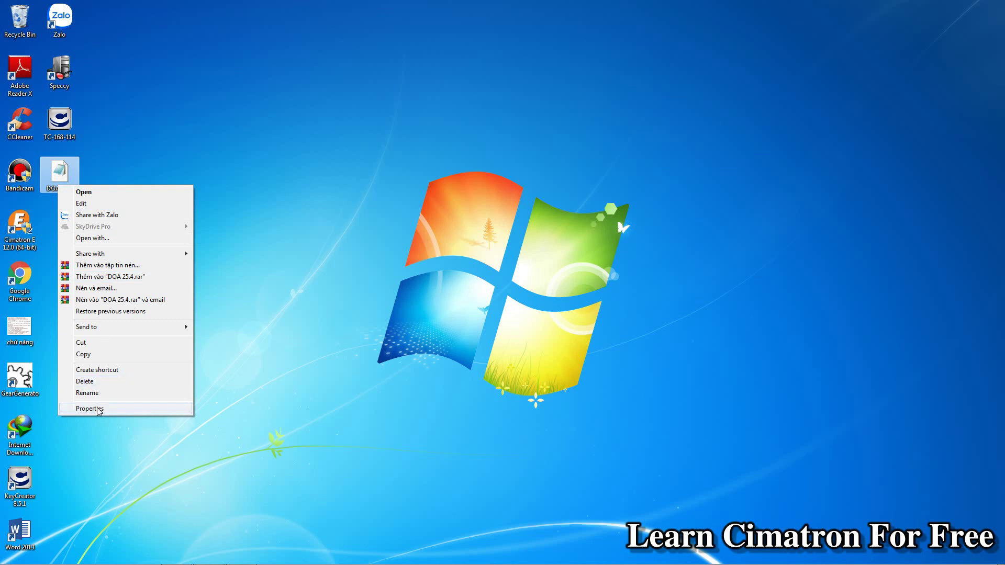
left_click(97, 408)
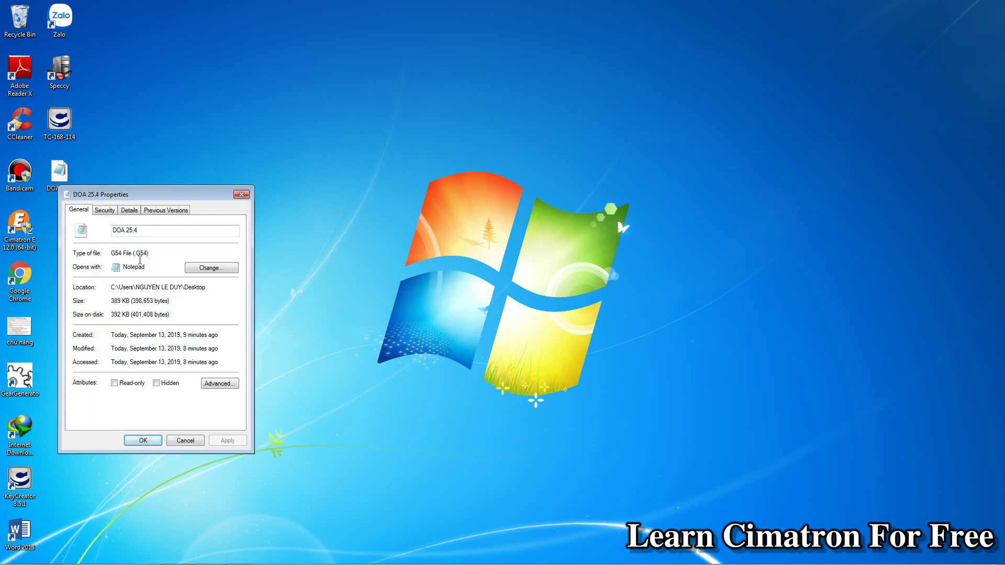
left_click(241, 193)
Bring up the CimatronE 12.0 Control Panel and exit it.
mouse_move(144, 560)
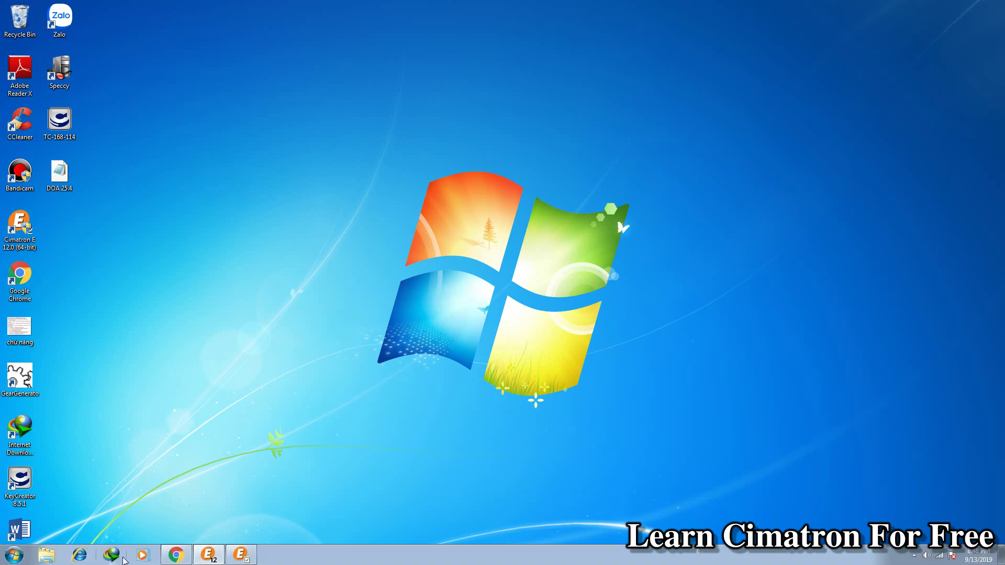
left_click(241, 554)
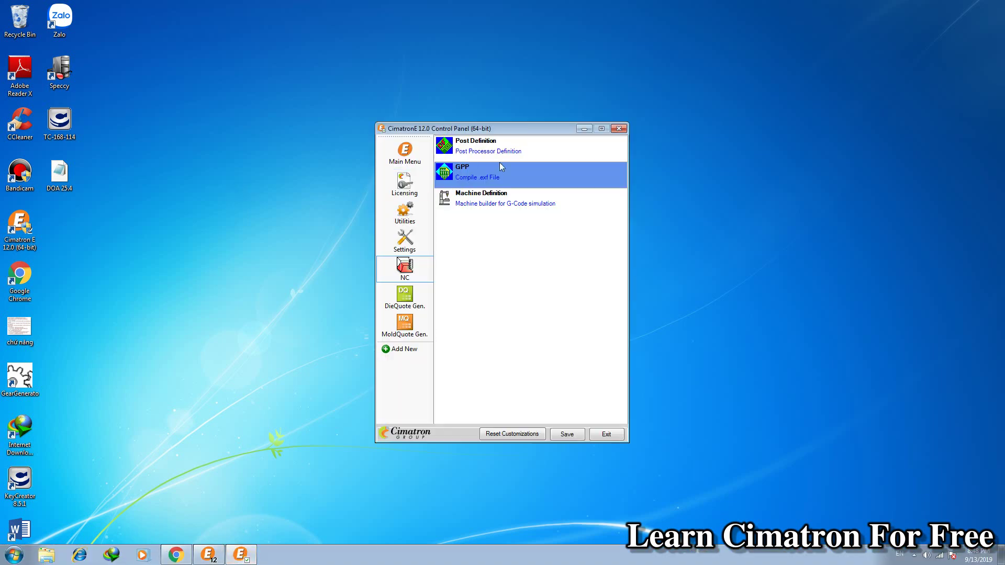
left_click(606, 434)
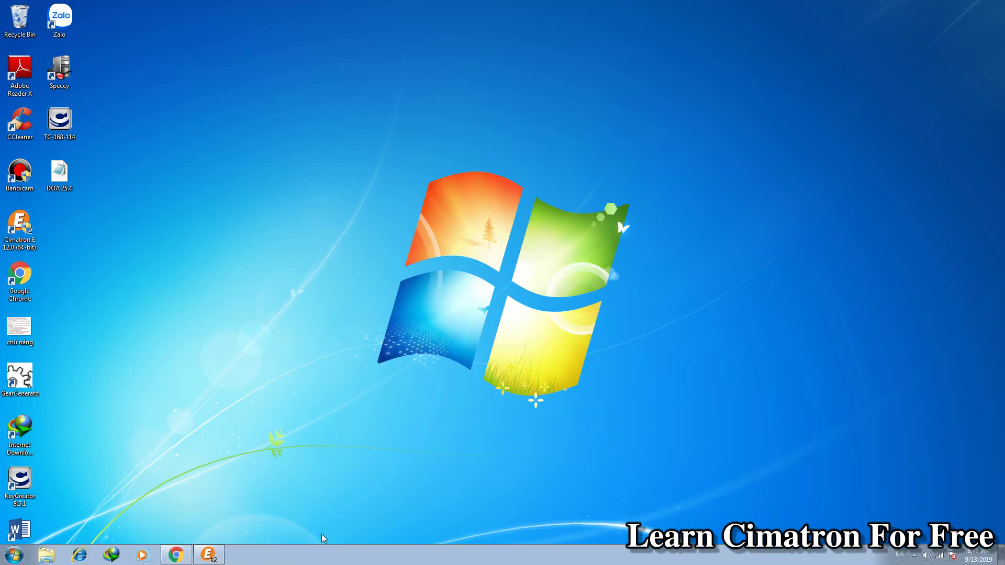
Switch to the Cimatron NC document and post-process the R-L_Spiral_4 procedure with the G56 post processor, outputting DOA 25.4.G56 to the desktop.
left_click(208, 554)
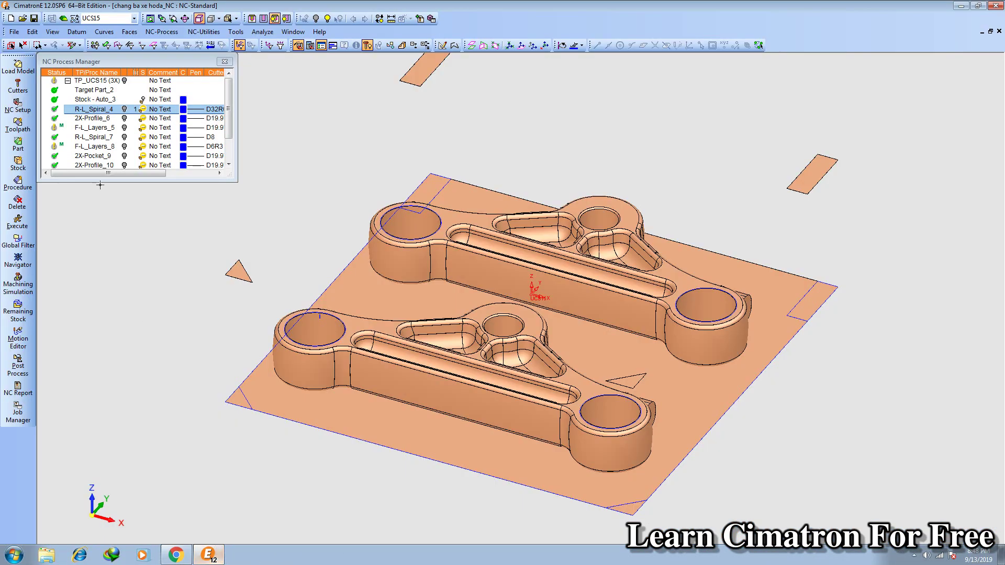
left_click(125, 109)
left_click(124, 110)
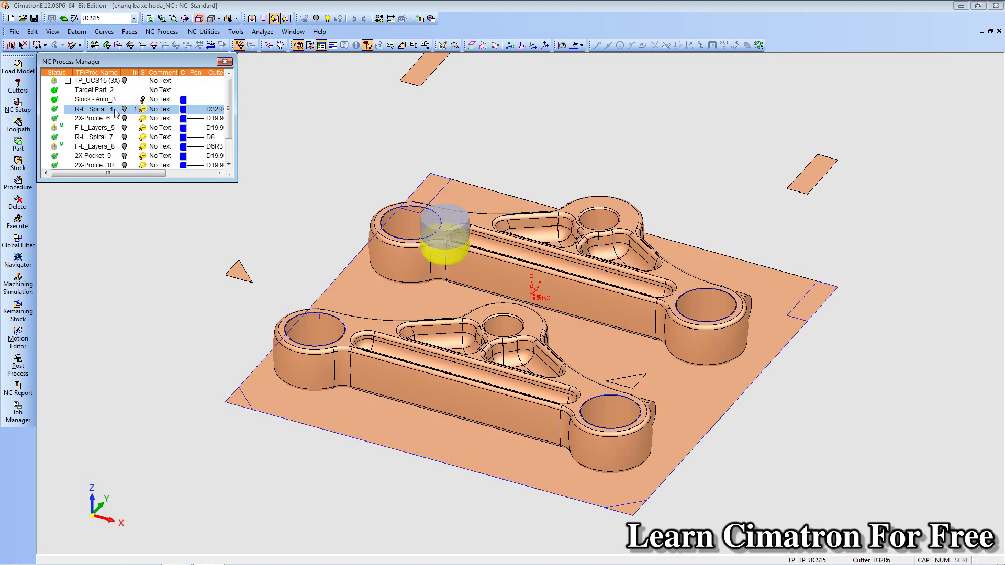
left_click(16, 373)
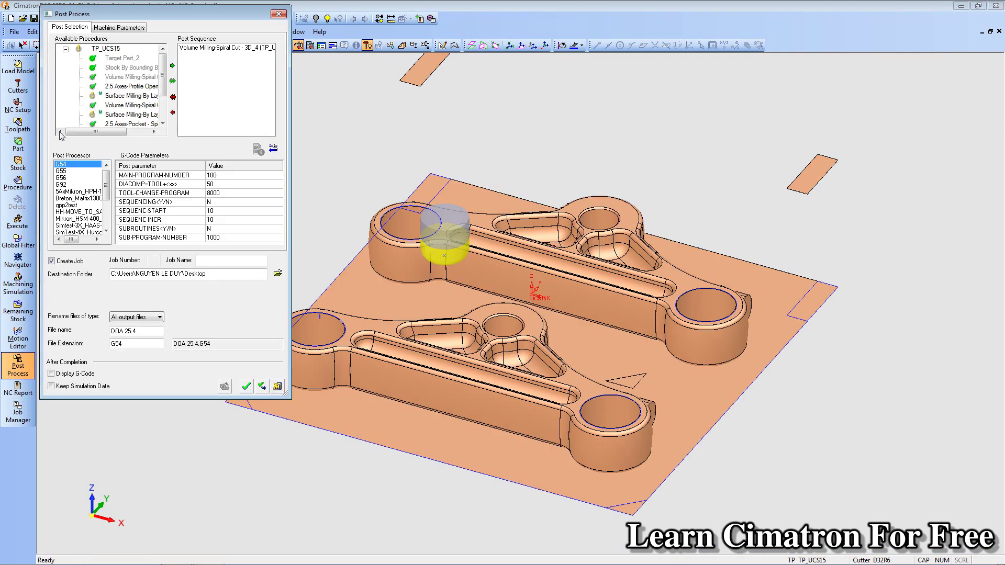
left_click(58, 178)
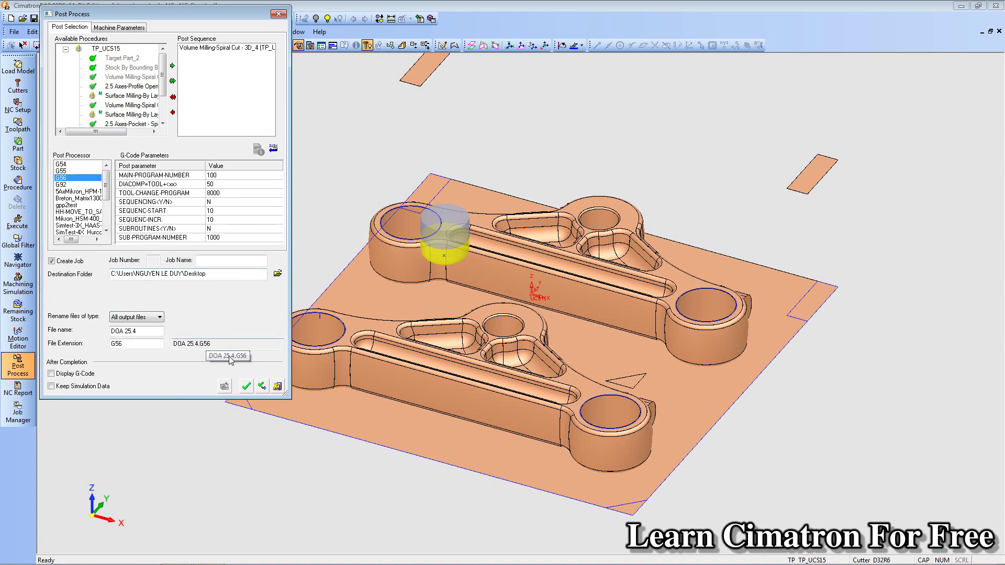
left_click(246, 389)
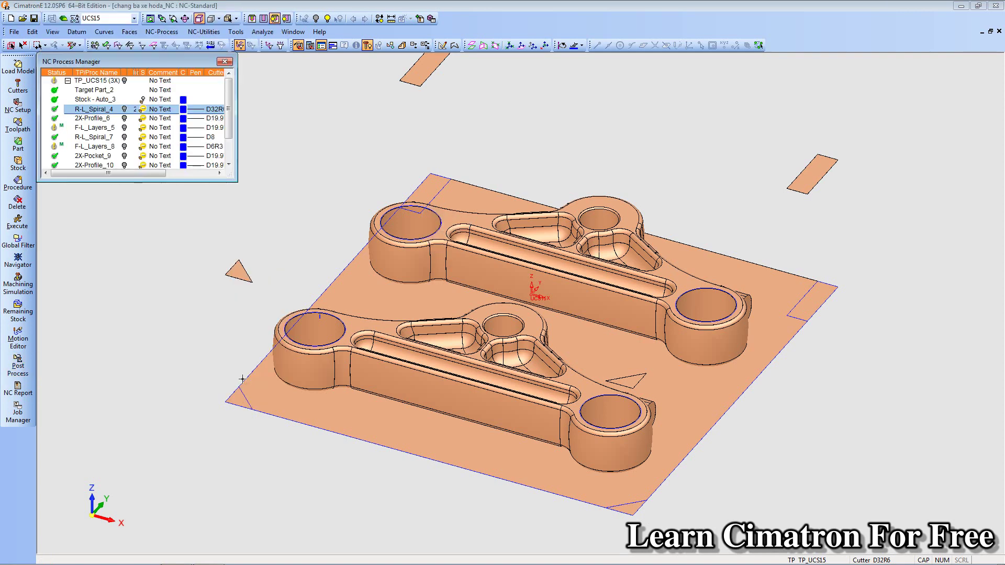
Minimize Cimatron and open DOA 25.4.G56 from the desktop, choosing Notepad from the installed programs to always open this file type.
left_click(960, 5)
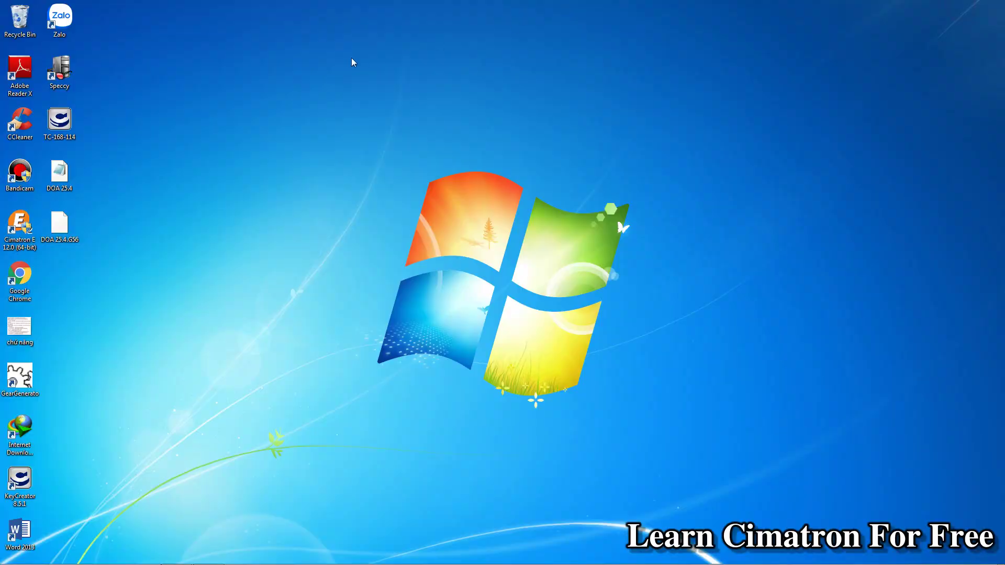
left_click(69, 241)
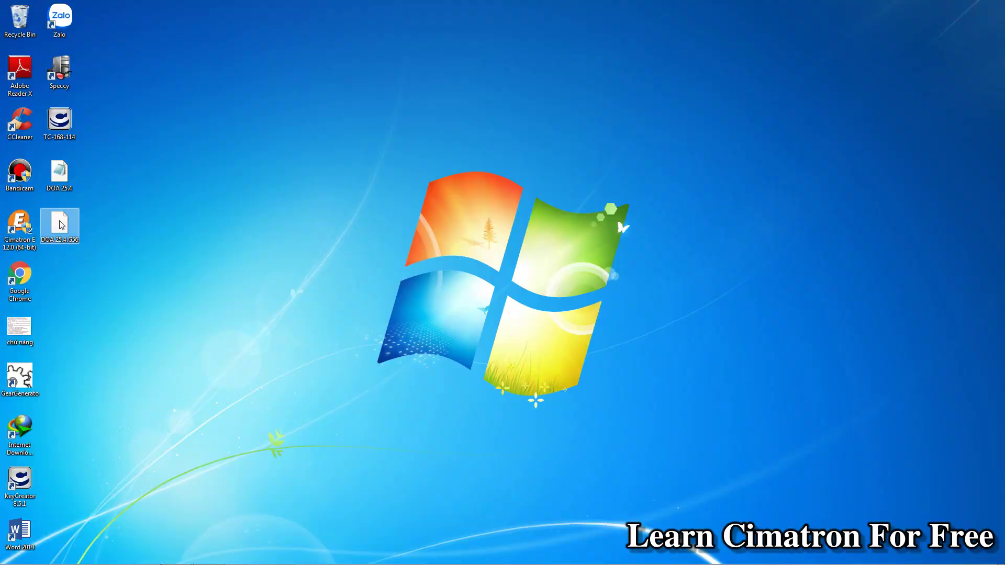
right_click(62, 225)
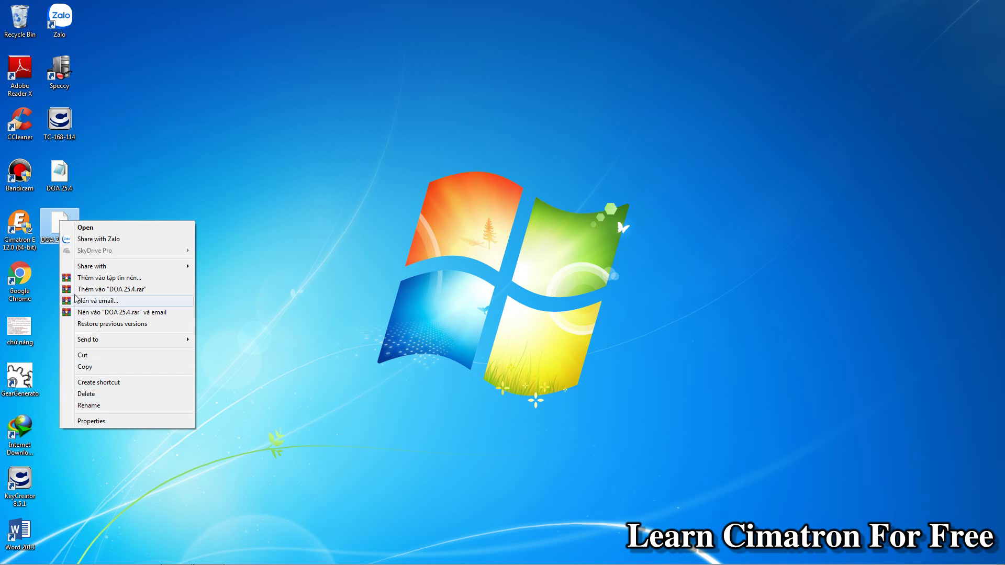
left_click(83, 229)
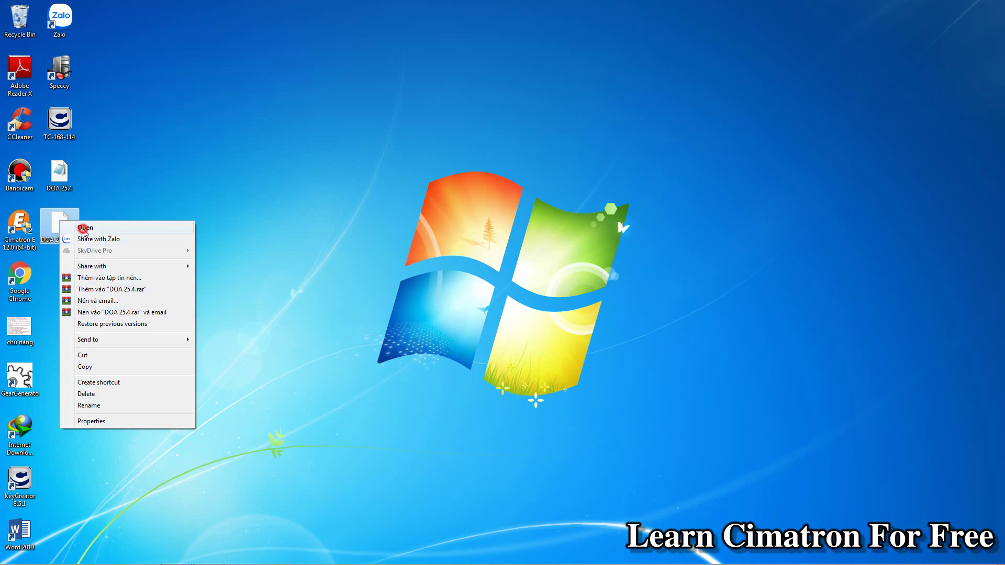
left_click(414, 314)
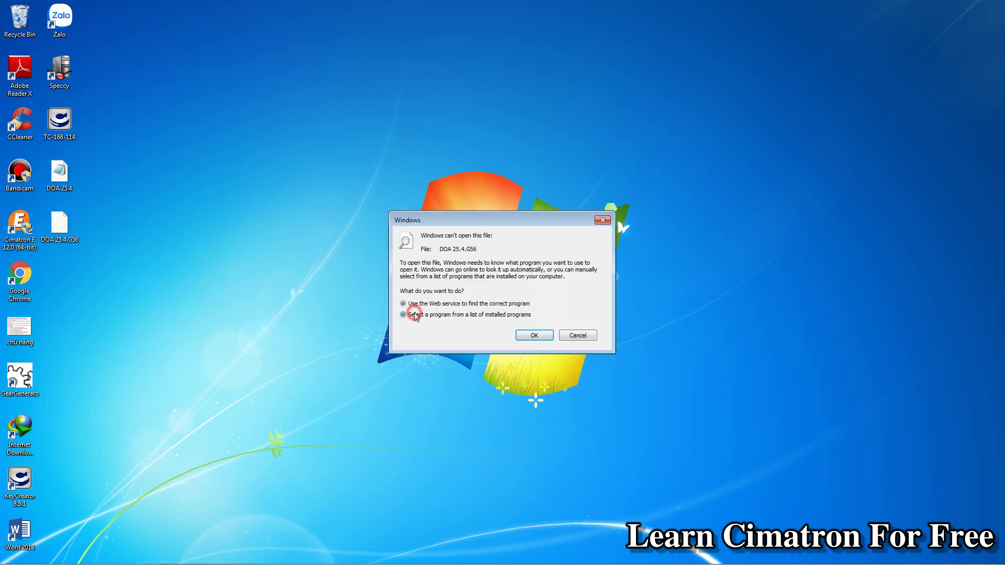
left_click(534, 335)
left_click(544, 239)
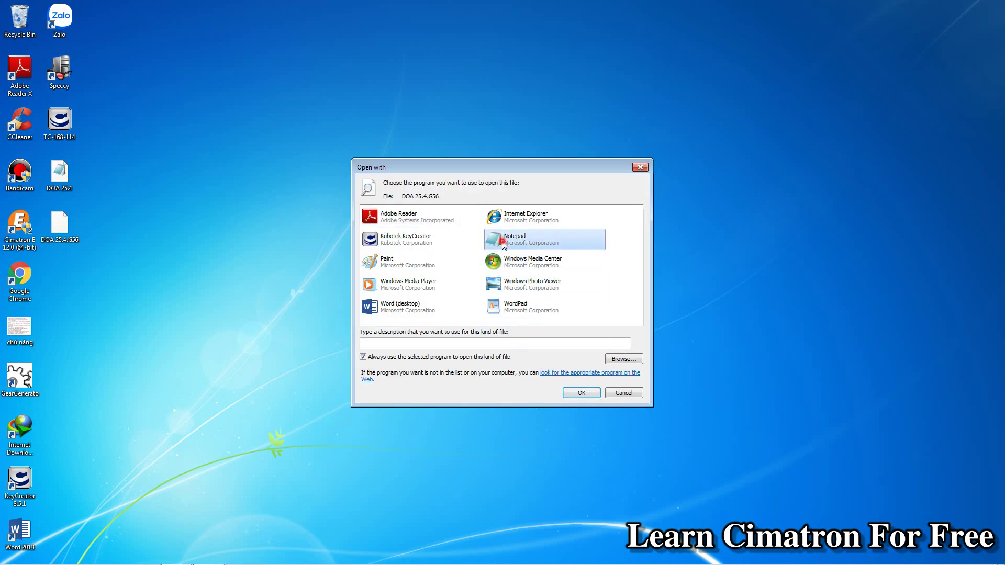
left_click(581, 393)
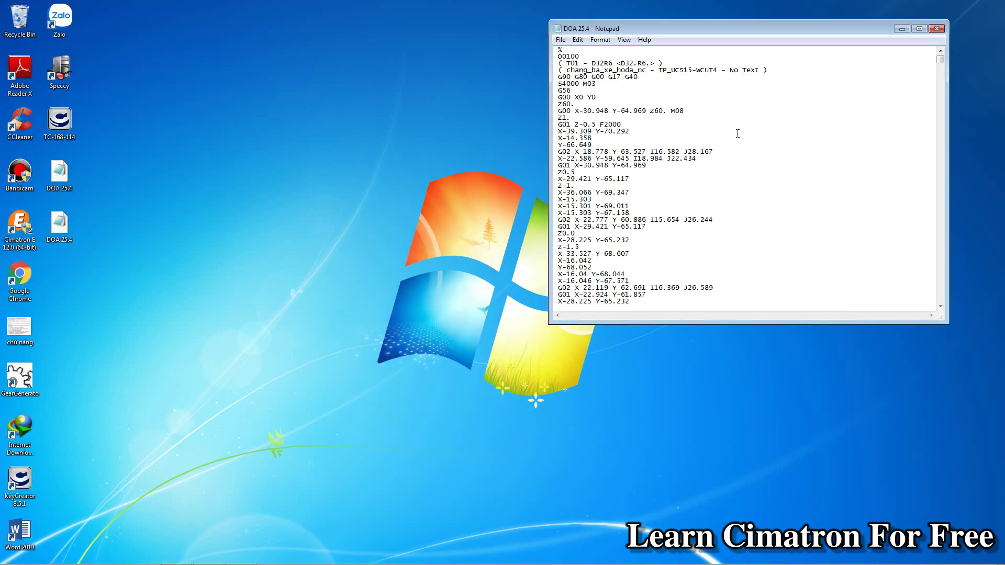
Open the G54 version of DOA 25.4 as well, and arrange both Notepad windows enlarged and side by side.
left_click_drag(727, 325, 727, 549)
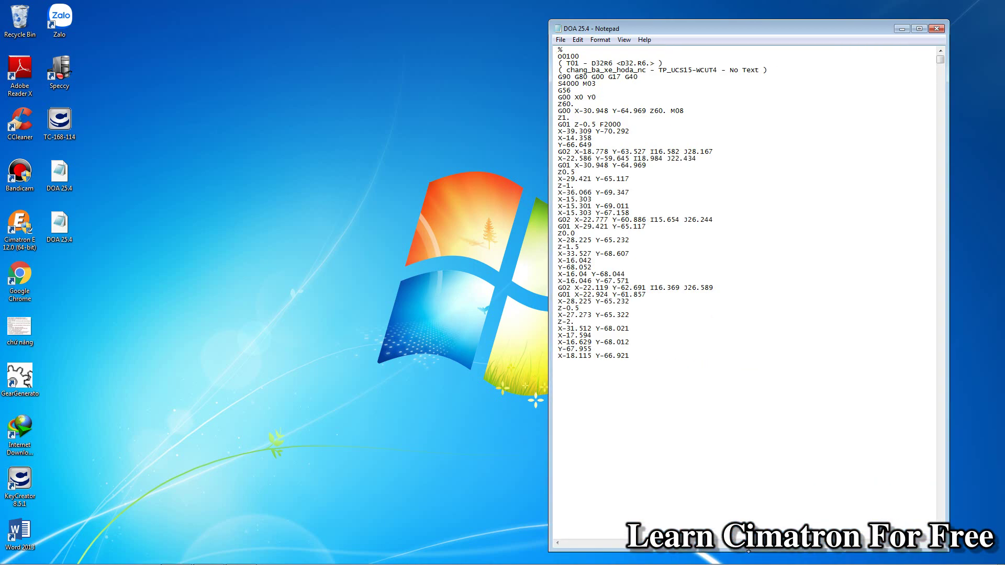
right_click(70, 169)
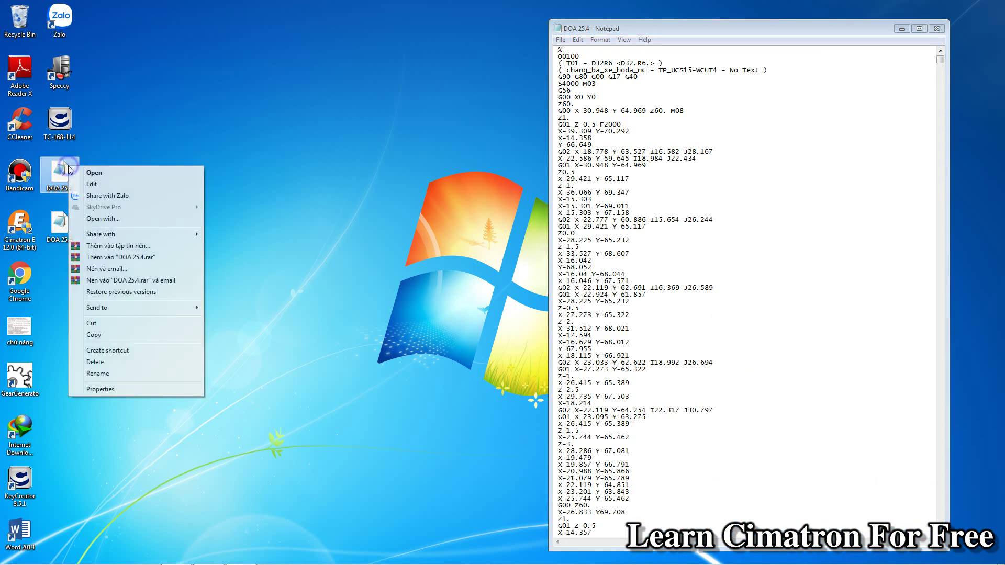
left_click(88, 174)
left_click_drag(651, 29, 185, 15)
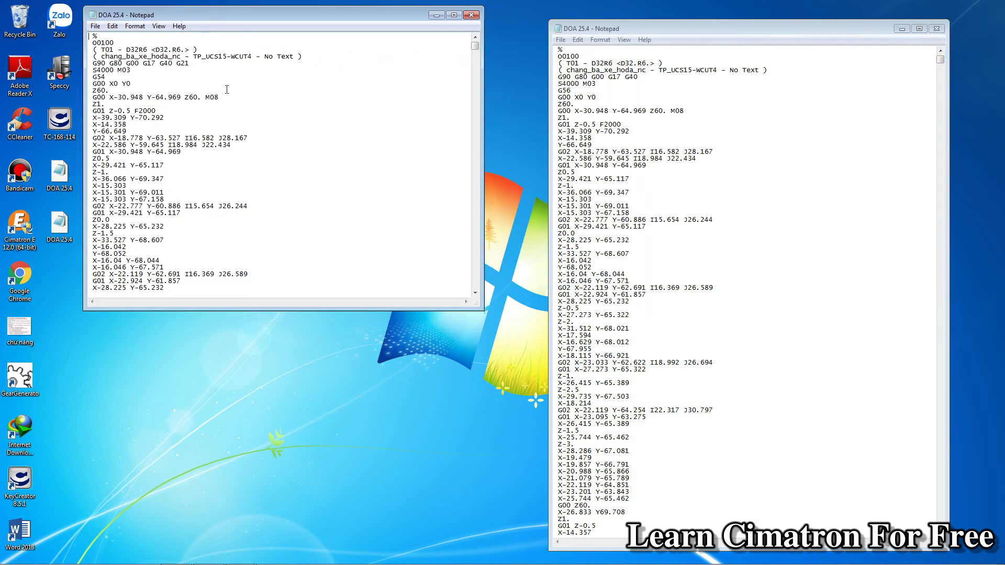
left_click_drag(287, 310, 309, 554)
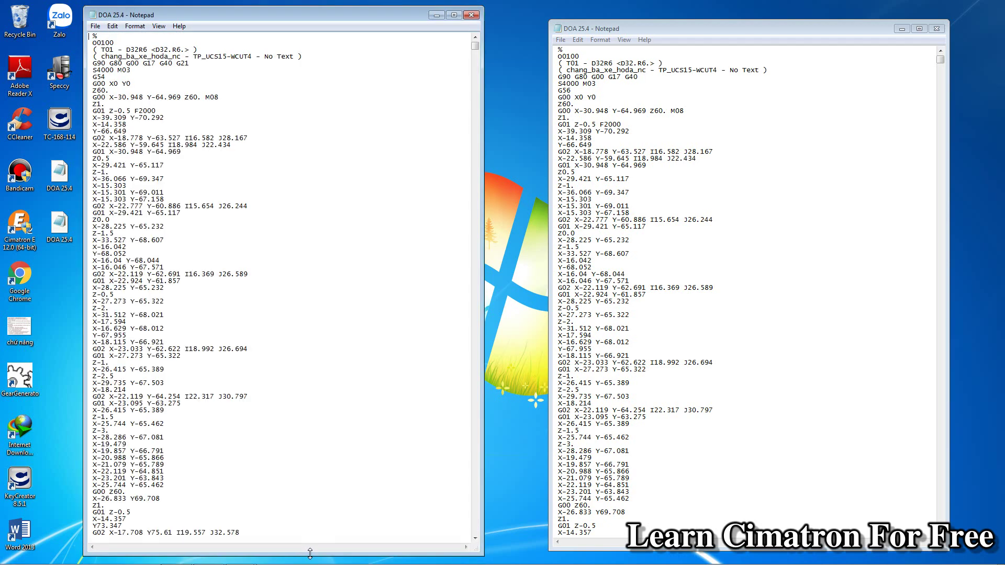
left_click_drag(655, 28, 598, 14)
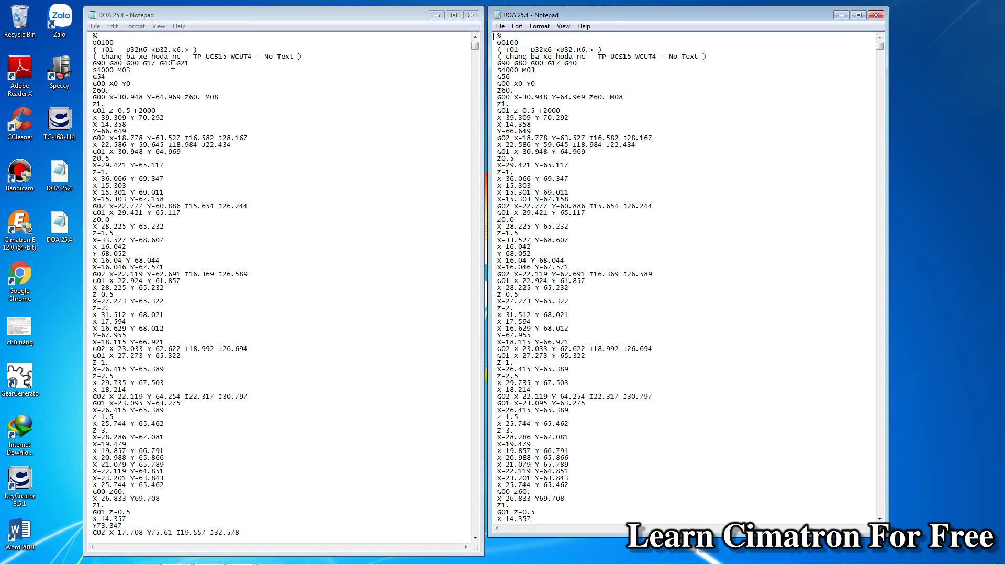
Compare the opening G90 lines and the work offset codes of the G54 and G56 programs.
left_click_drag(173, 64, 189, 66)
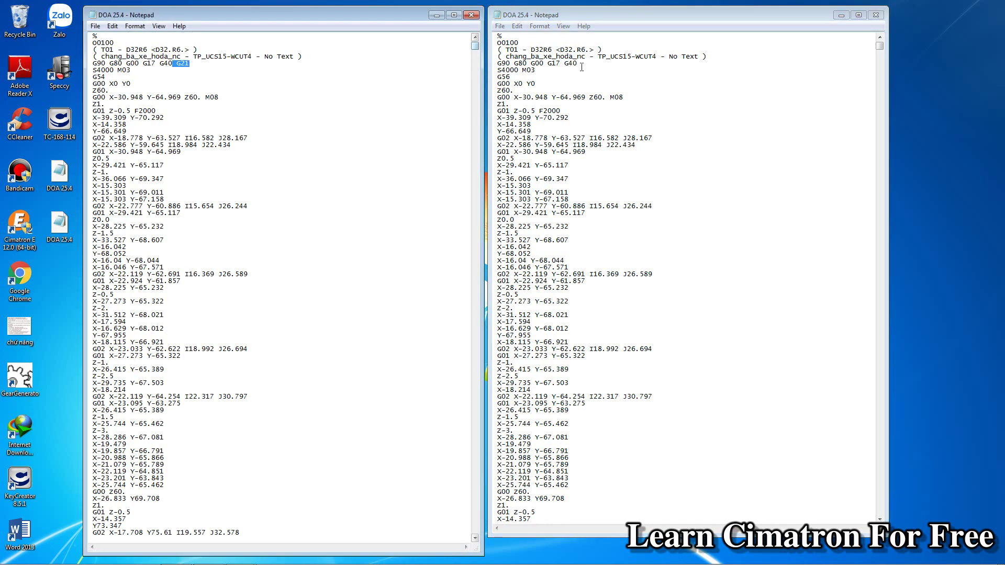
left_click_drag(576, 63, 588, 63)
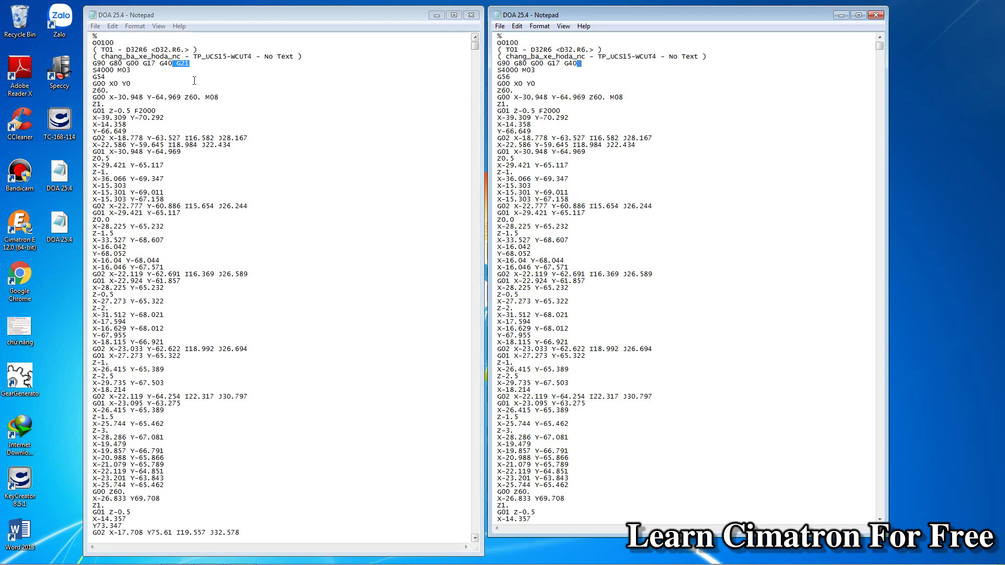
double_click(98, 77)
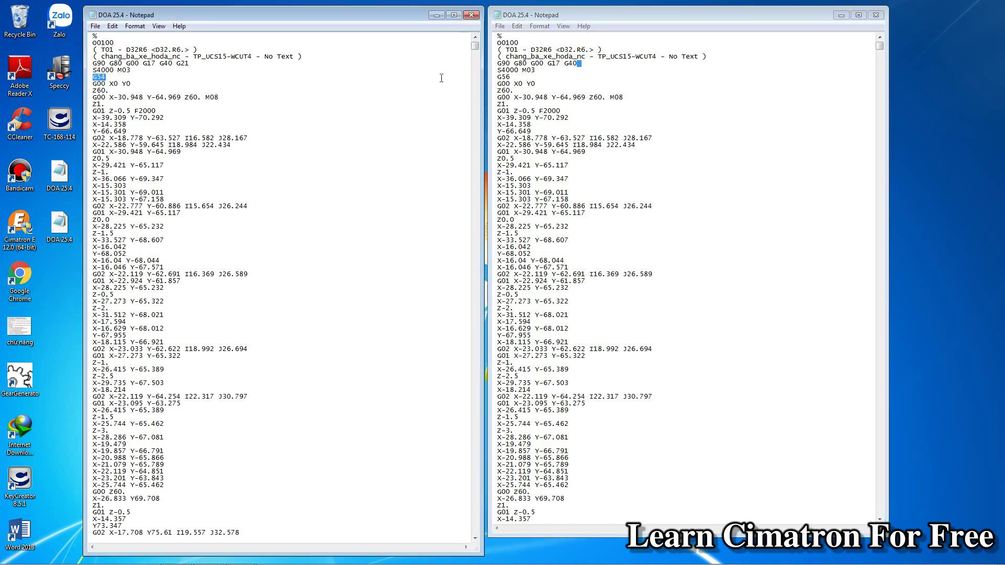
double_click(498, 78)
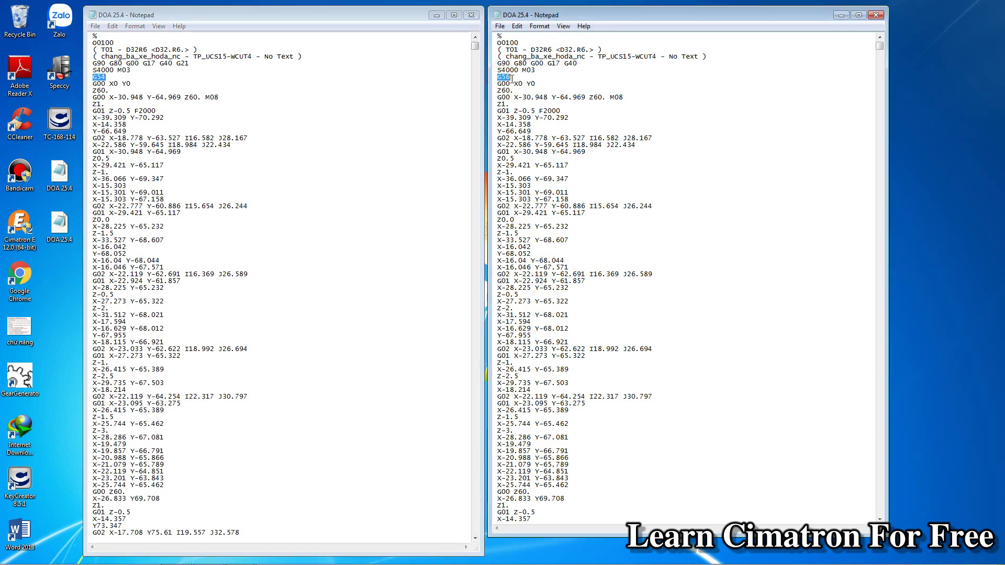
Go to the end of both programs and compare the closing M-code lines before the final % sign.
left_click(266, 119)
key("ctrl+End")
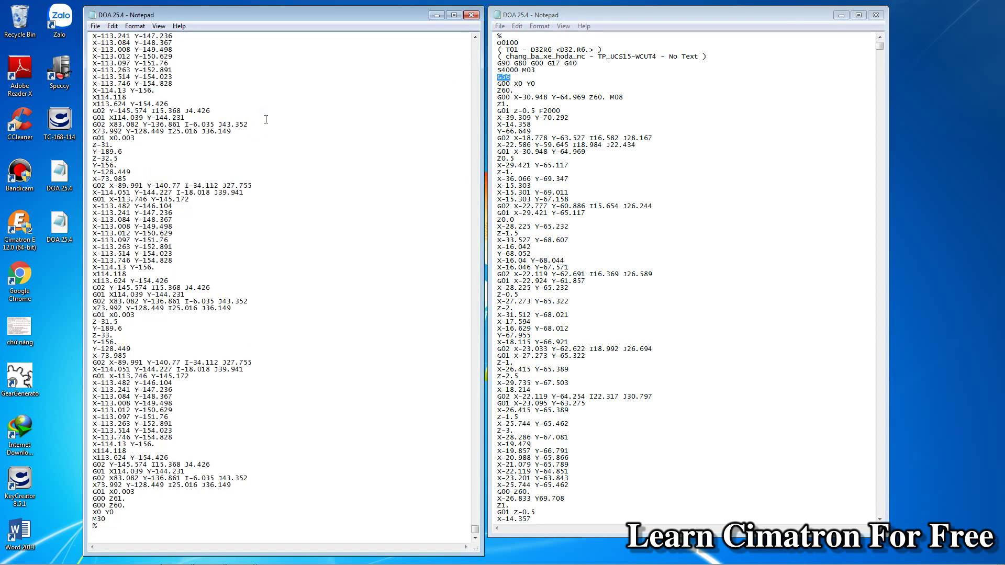
left_click(97, 512)
left_click(675, 359)
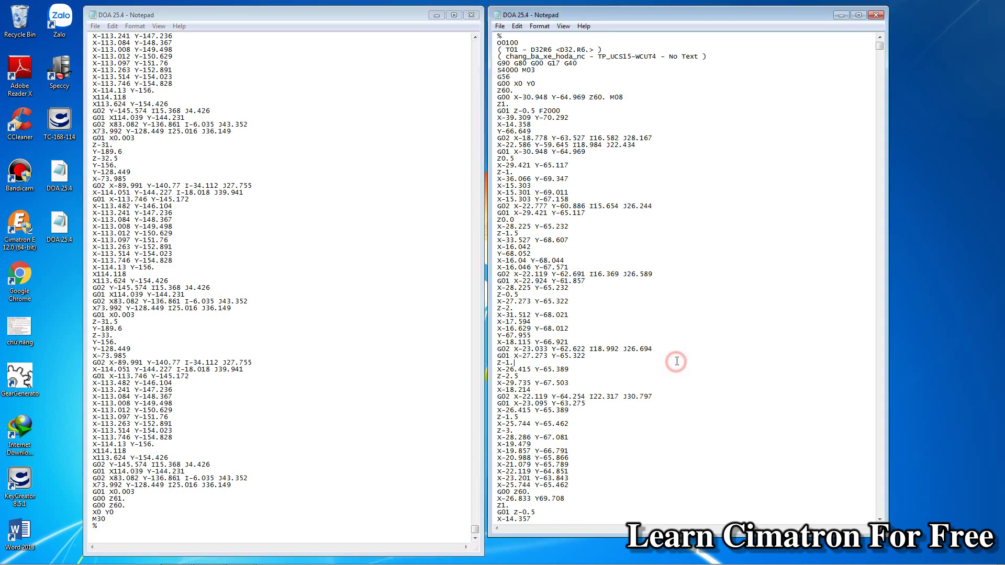
key("ctrl+End")
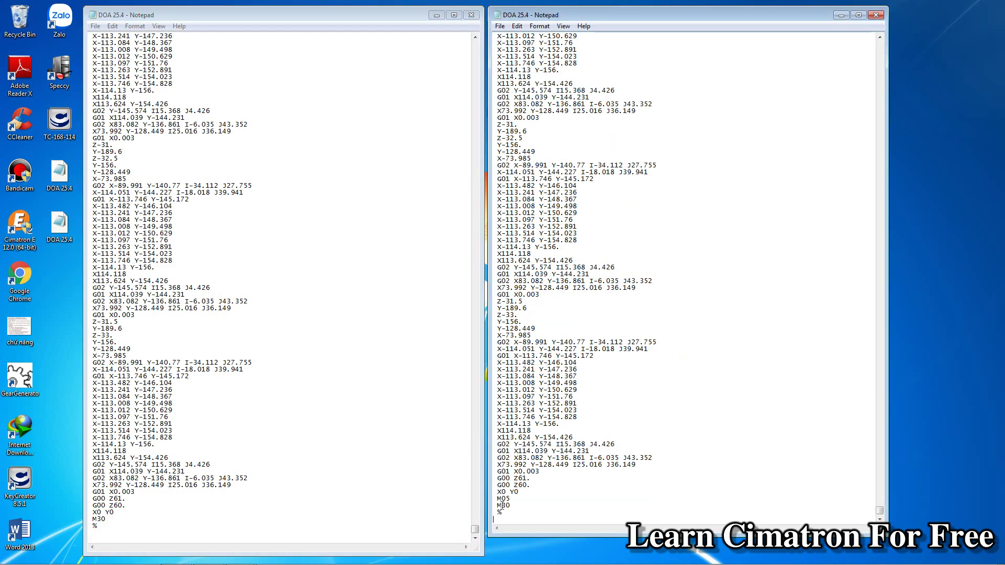
left_click(498, 500)
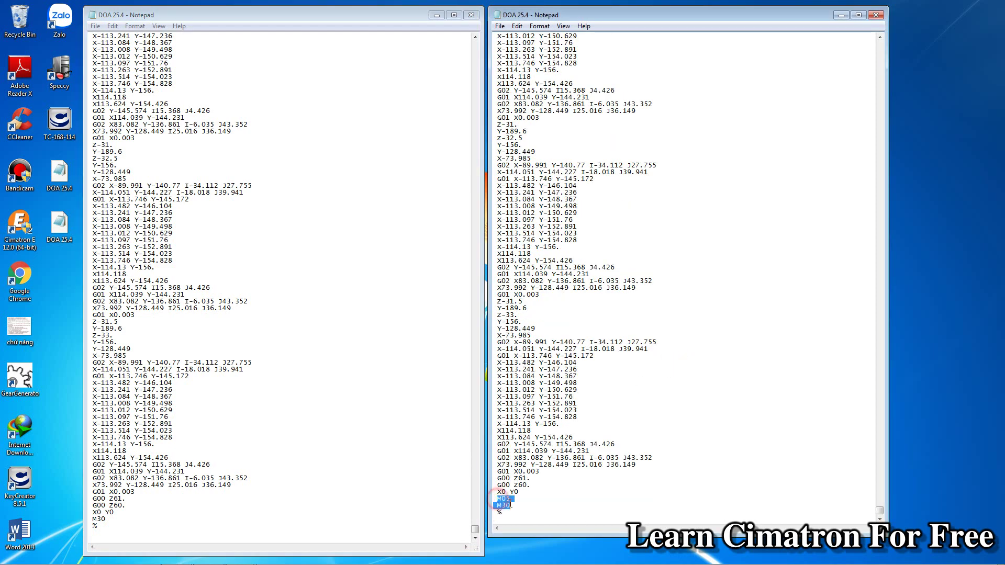
left_click(569, 505)
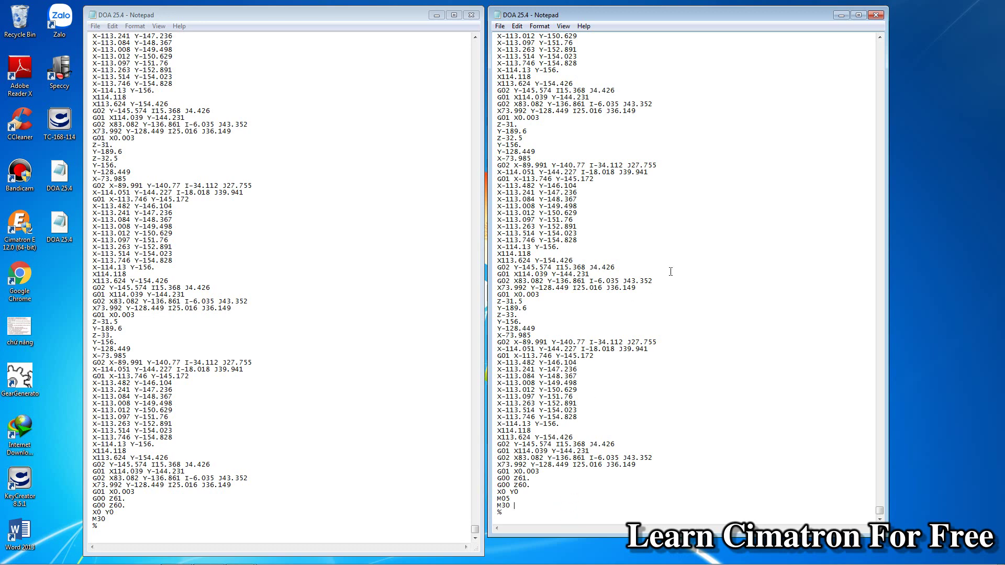